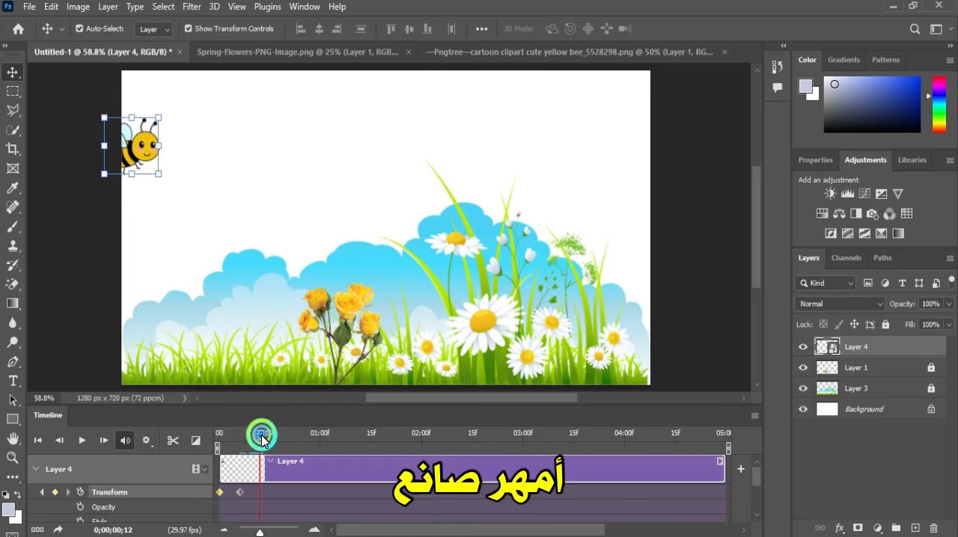
Add a Transform keyframe to the bee on Layer 4 at 0;00;00;13
left_click_drag(261, 440, 263, 440)
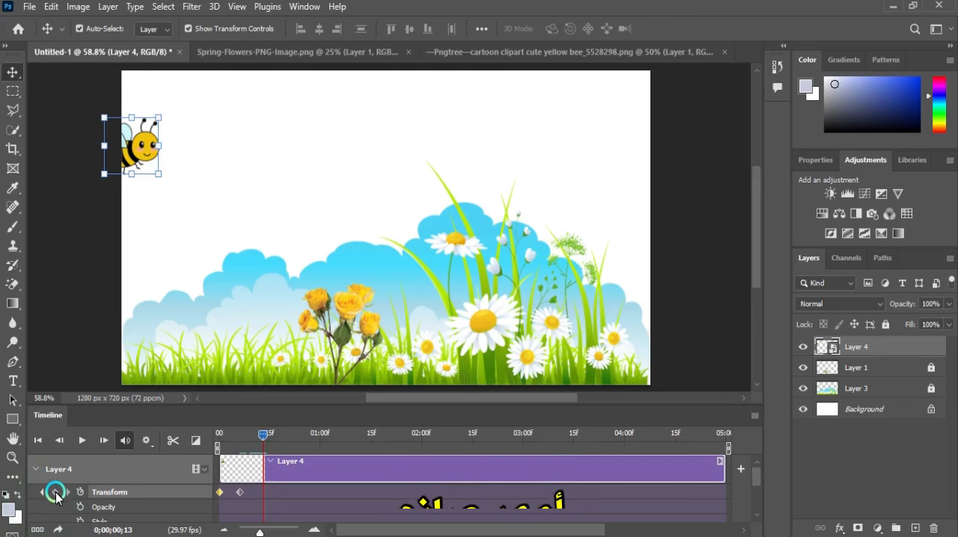
left_click(56, 493)
left_click(235, 467)
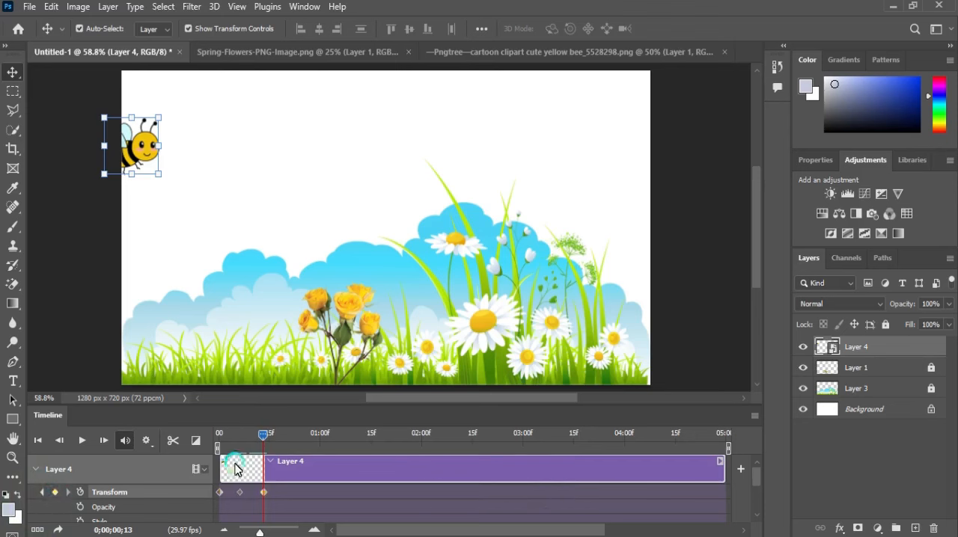
Play the bee animation from the start and inspect the Transform keyframe at 0;00;00;06
left_click_drag(261, 438, 223, 437)
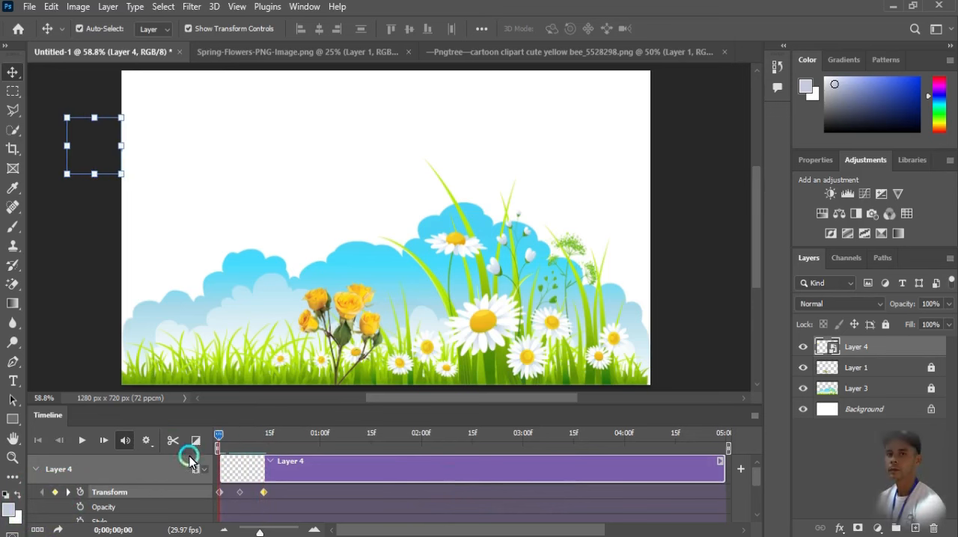
left_click(86, 442)
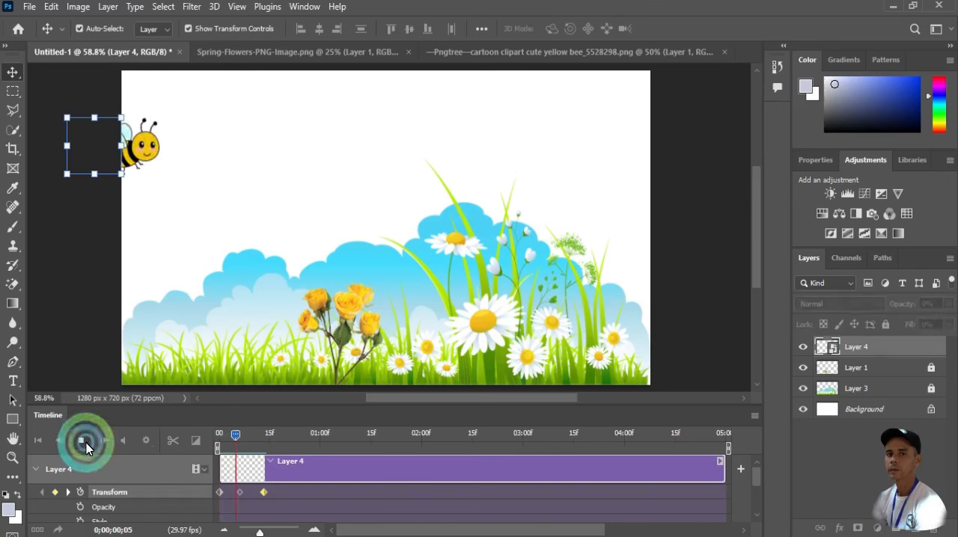
left_click_drag(272, 434, 240, 440)
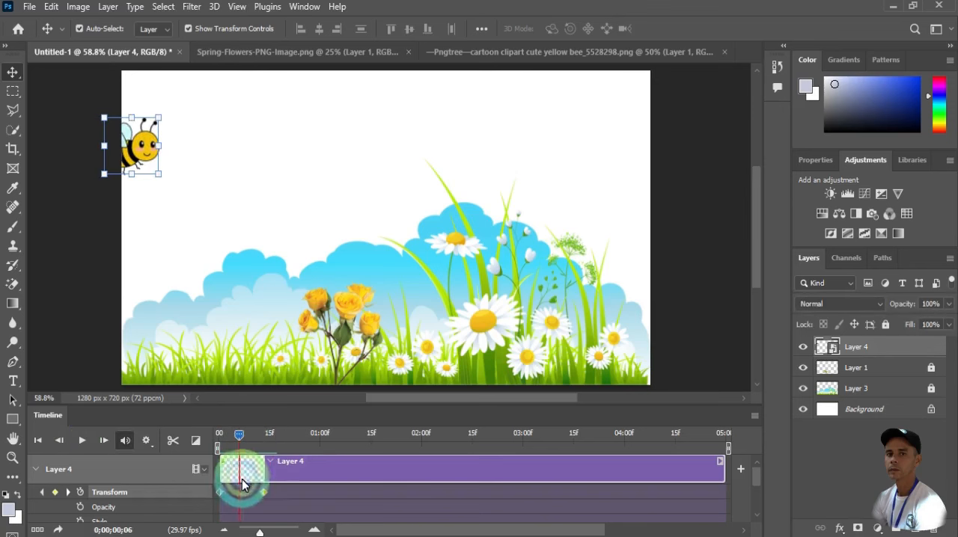
left_click(240, 492)
left_click(230, 461)
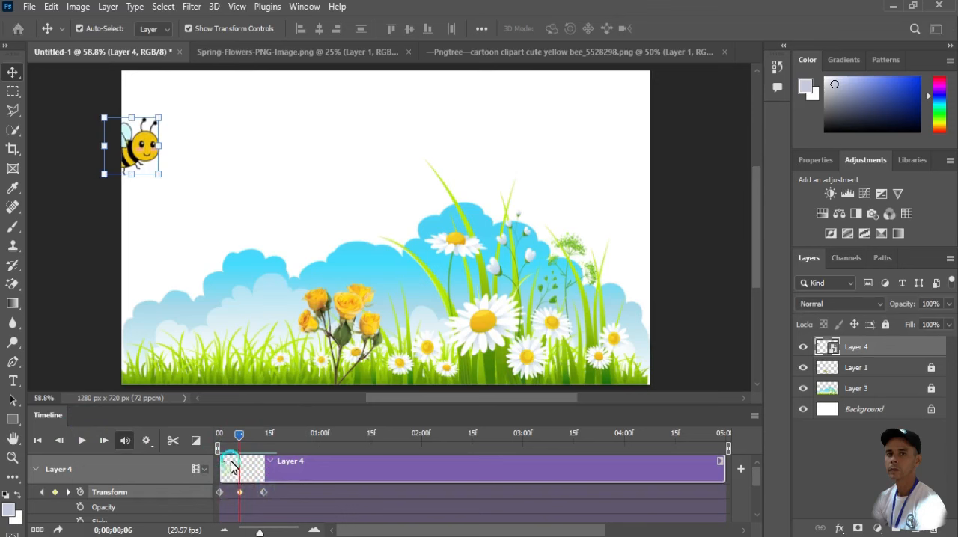
At the 0;00;00;13 keyframe, move the bee fully onto the canvas, to the right and slightly higher
left_click_drag(238, 440, 262, 439)
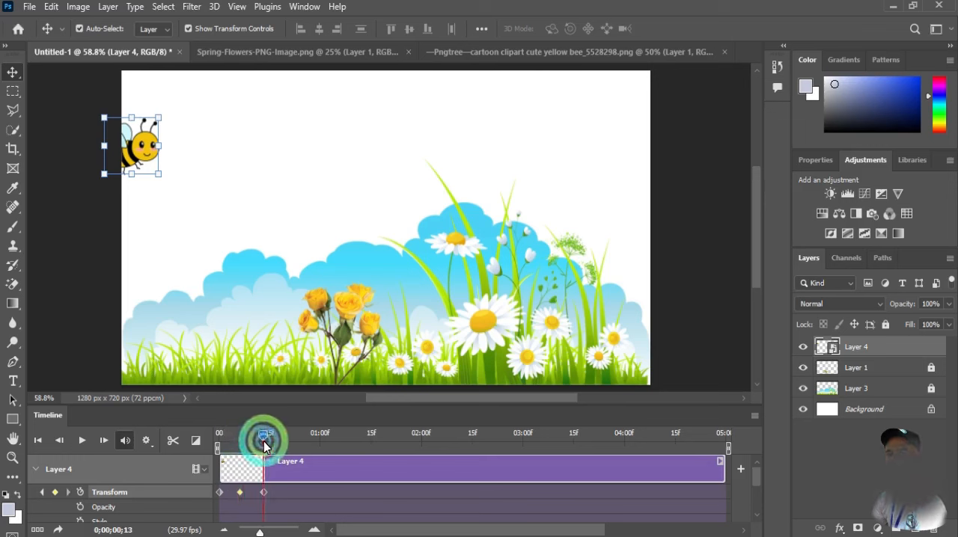
left_click(265, 493)
left_click_drag(132, 161, 214, 152)
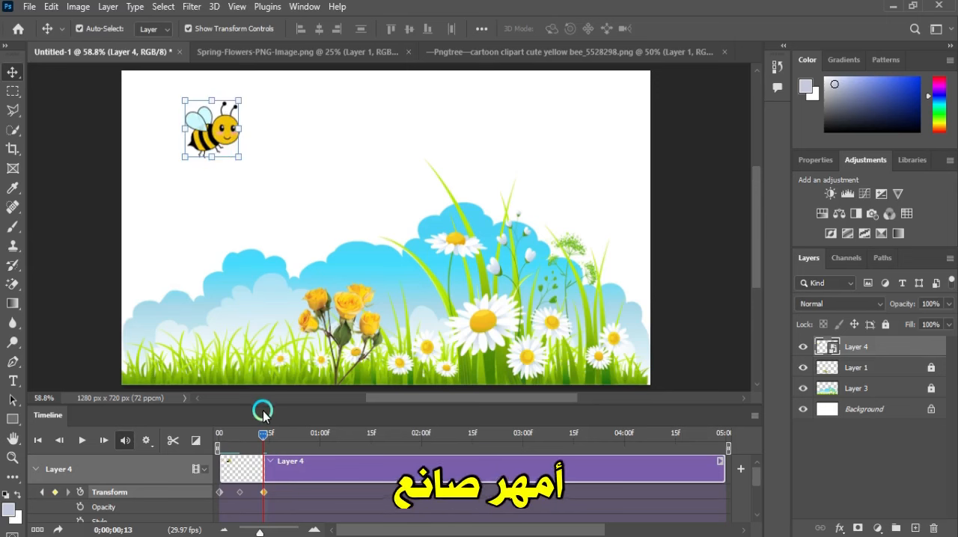
At 0;00;00;20, move the bee a little down and to the right to create its next Transform keyframe
left_click_drag(265, 438, 275, 440)
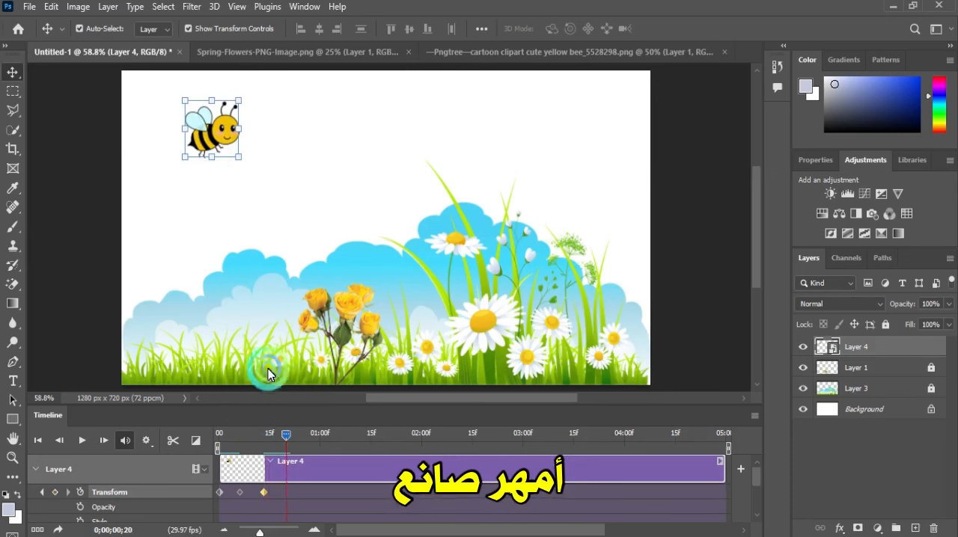
left_click_drag(213, 140, 247, 177)
mouse_move(286, 436)
left_mouse_down()
mouse_move(300, 434)
mouse_move(287, 437)
left_mouse_up()
left_click(287, 492)
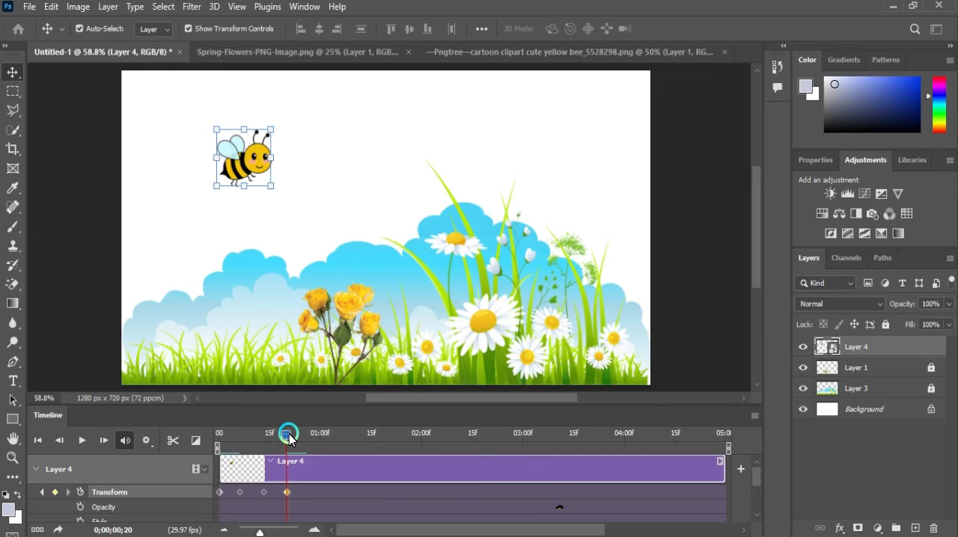
At 0;00;00;28, keyframe the bee farther down and right, just above the clouds near the yellow roses
left_click_drag(289, 437, 300, 438)
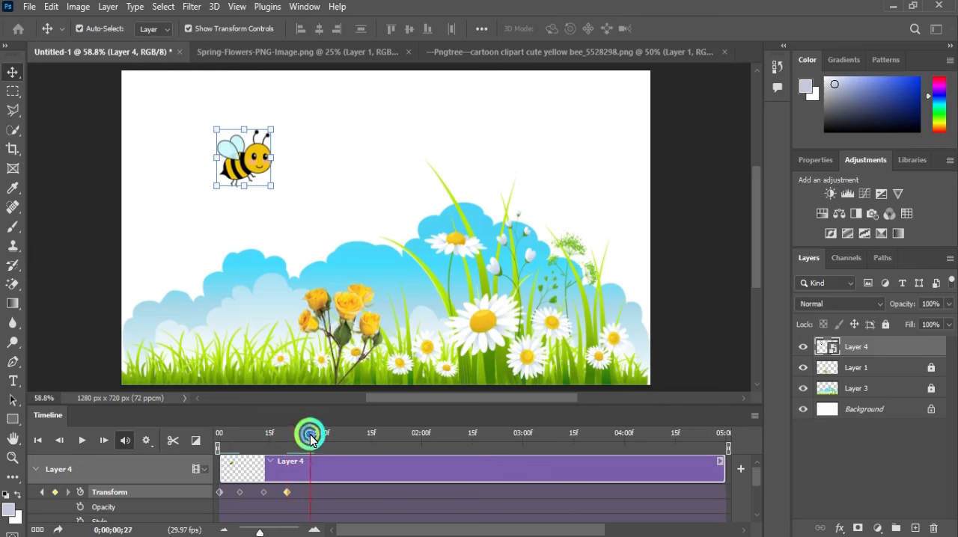
left_click(243, 171)
left_click_drag(243, 171, 275, 231)
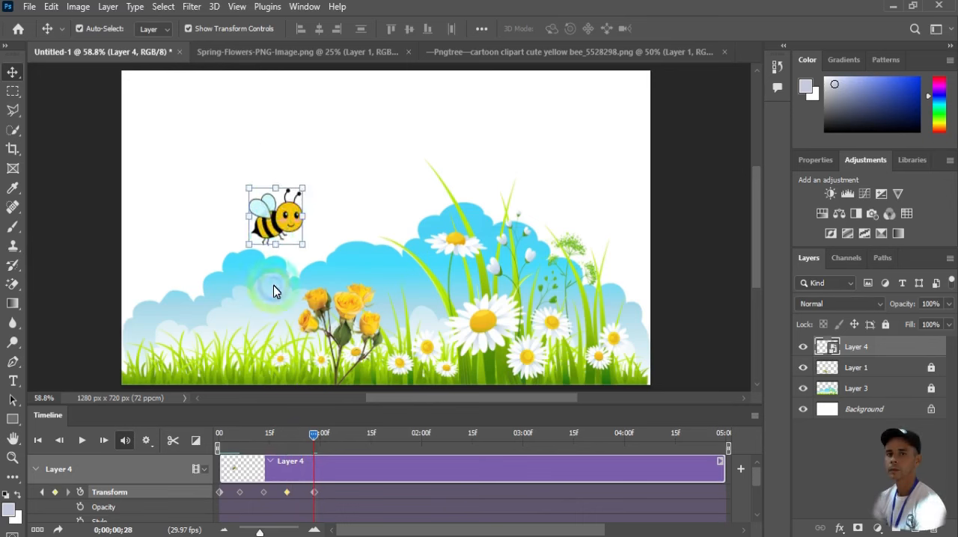
left_click(314, 493)
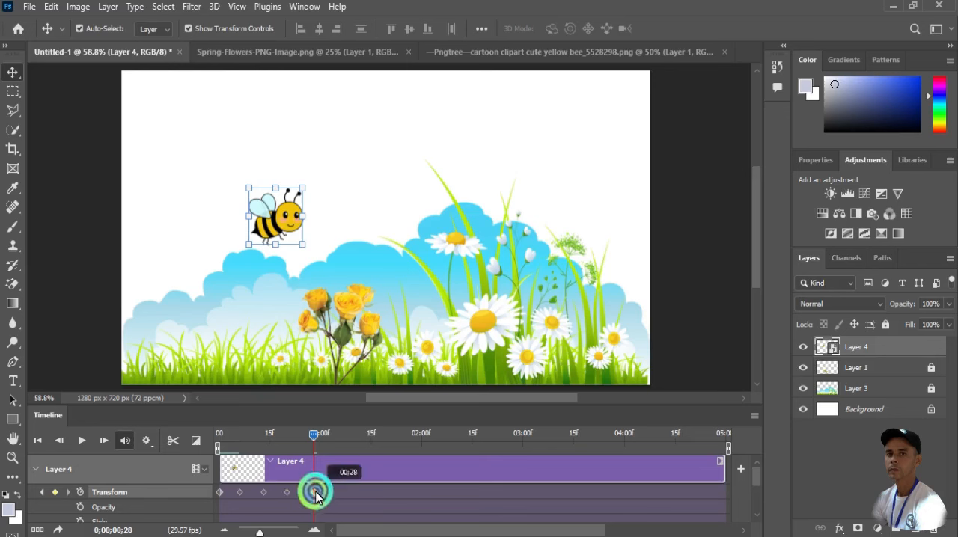
Add a Transform keyframe at 0;00;01;05, place the bee on the leftmost upper rose and scale it to about 82%
left_click_drag(314, 440, 337, 443)
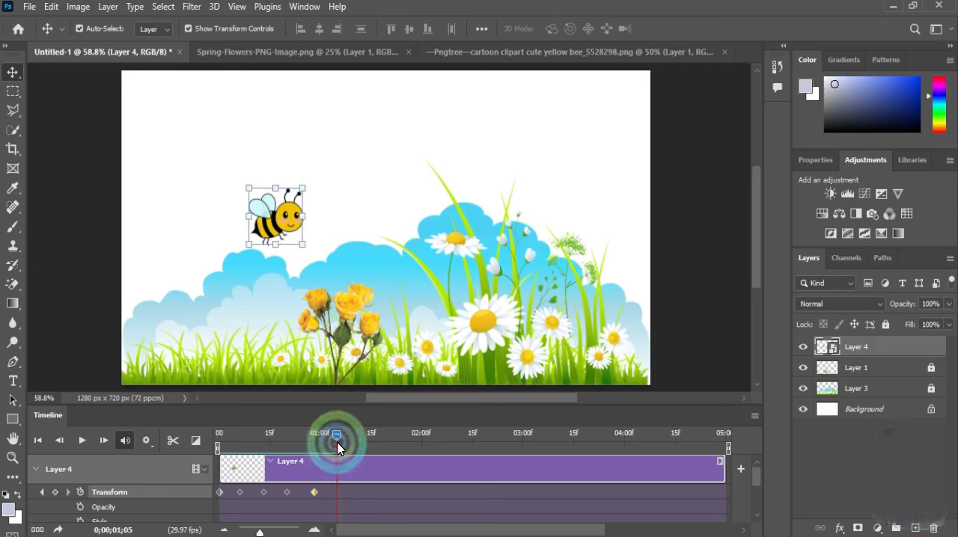
left_click(53, 494)
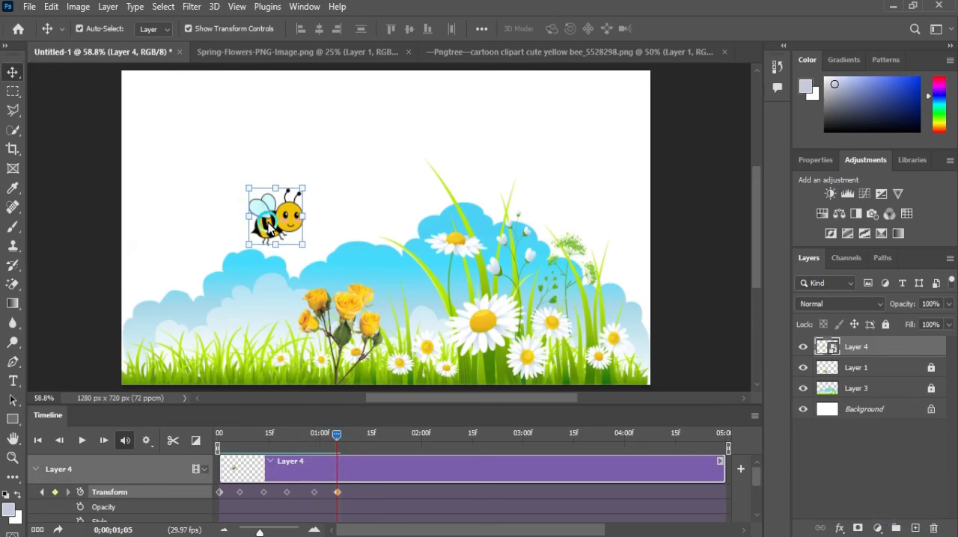
left_click_drag(275, 224, 300, 283)
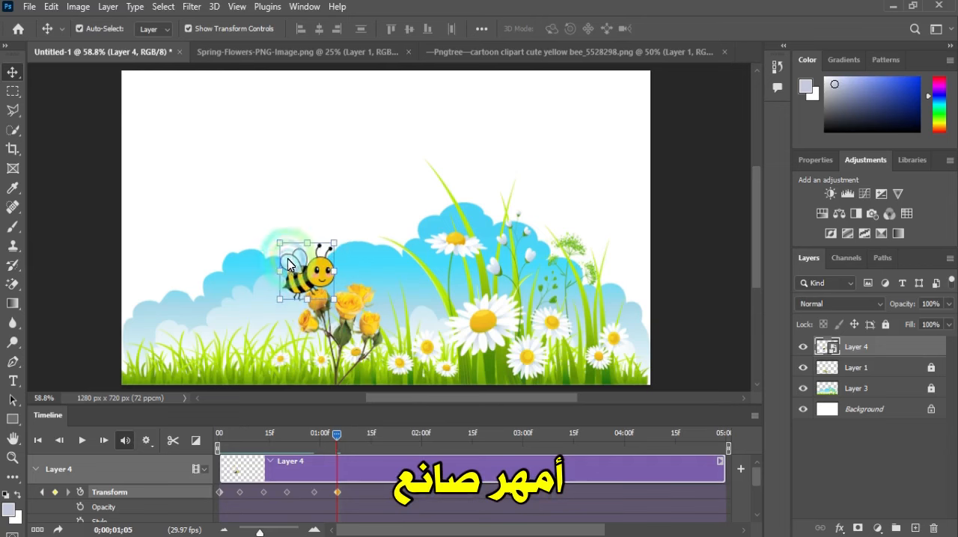
left_click_drag(280, 250, 290, 252)
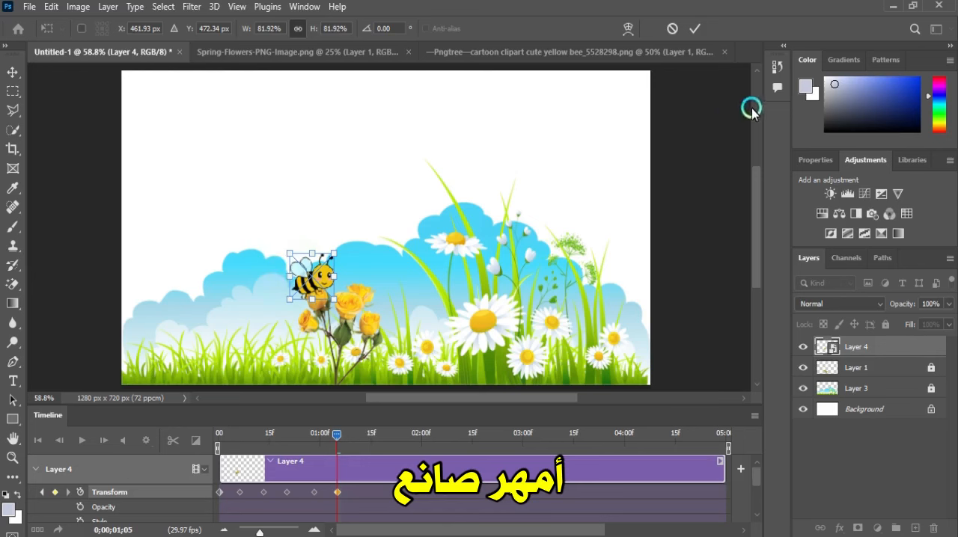
left_click(694, 30)
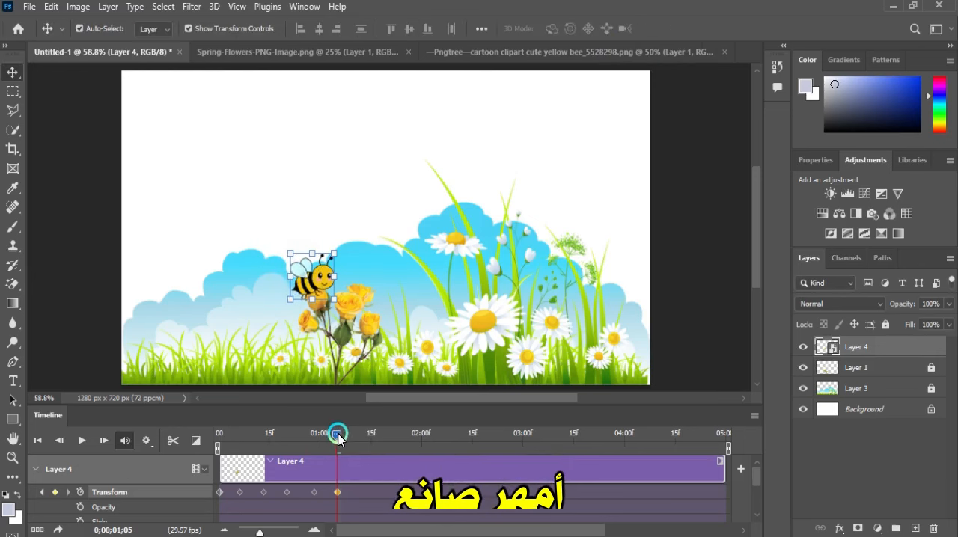
Add a Transform keyframe at 0;00;01;12 and move the bee onto the middle yellow rose
mouse_move(336, 435)
left_mouse_down()
mouse_move(214, 422)
mouse_move(278, 429)
mouse_move(325, 464)
mouse_move(338, 466)
mouse_move(335, 453)
left_mouse_up()
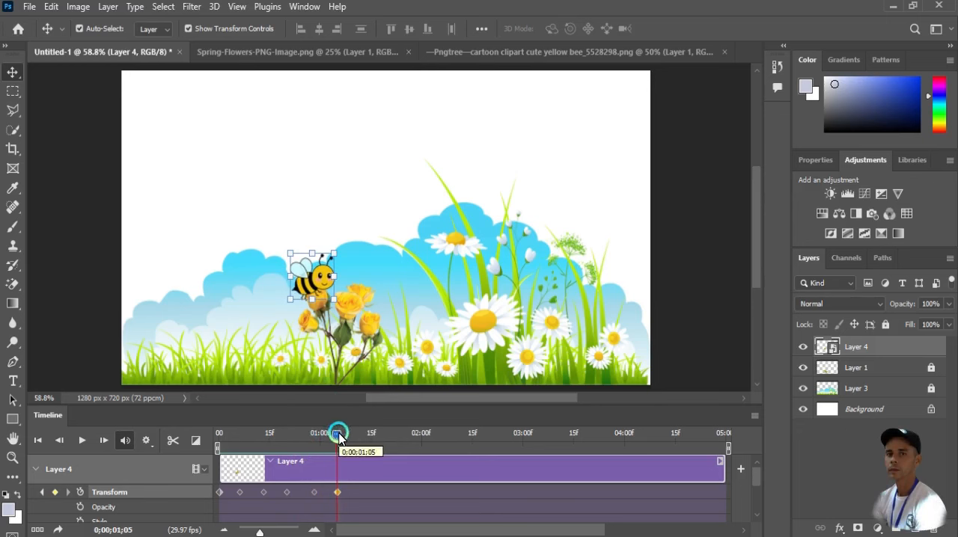
left_click(339, 433)
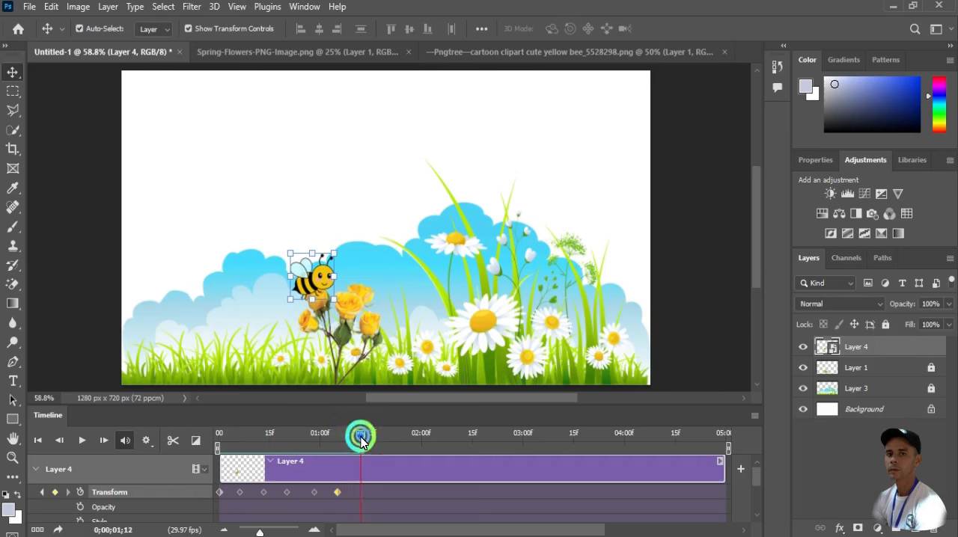
left_click(54, 492)
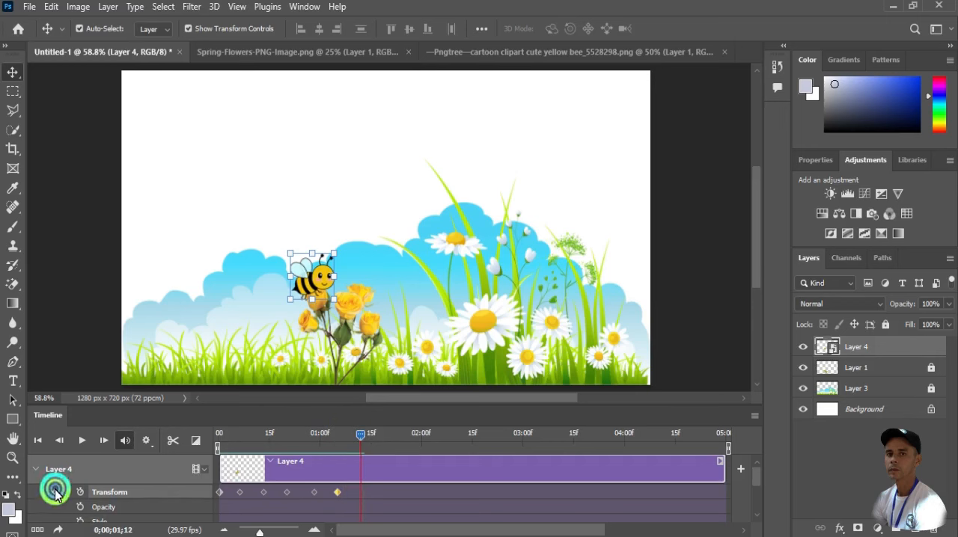
left_click_drag(315, 289, 346, 298)
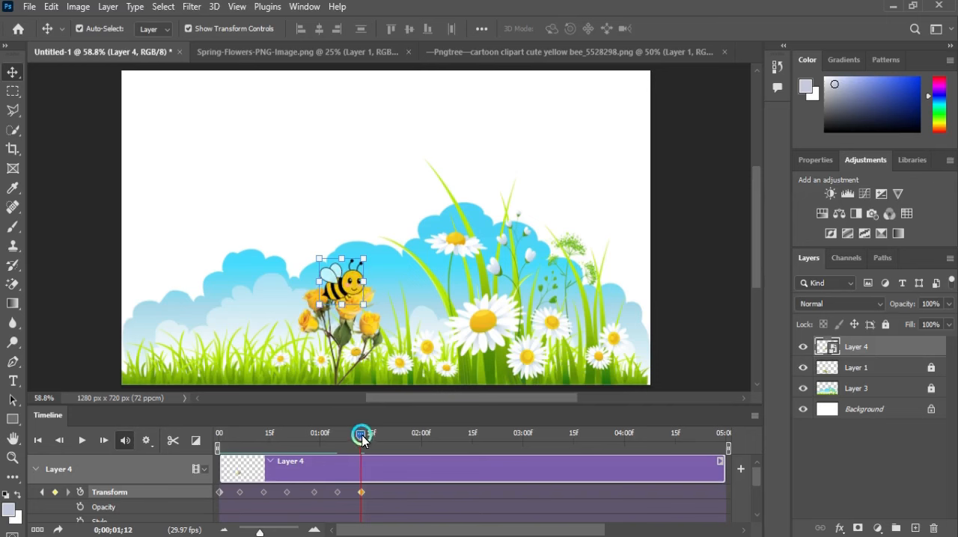
Add a Transform keyframe at 0;00;01;18, place the bee on the tall upper daisy and scale it to about 92%
left_click_drag(361, 436, 375, 437)
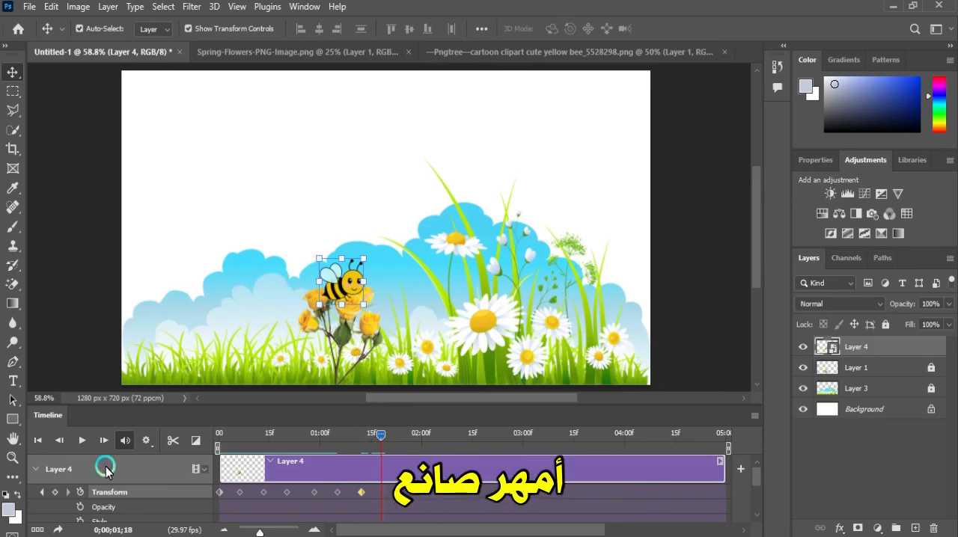
left_click(56, 491)
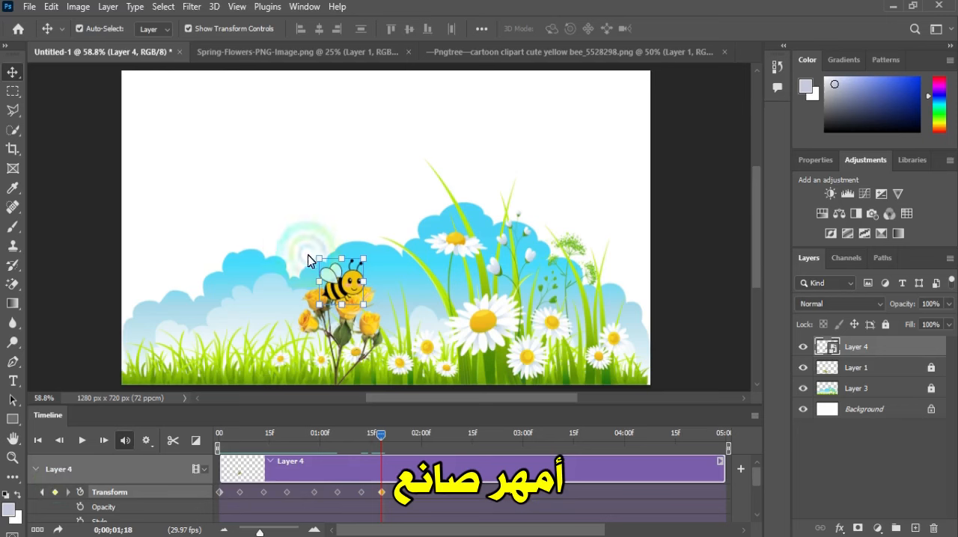
left_click_drag(335, 290, 424, 195)
left_click(693, 30)
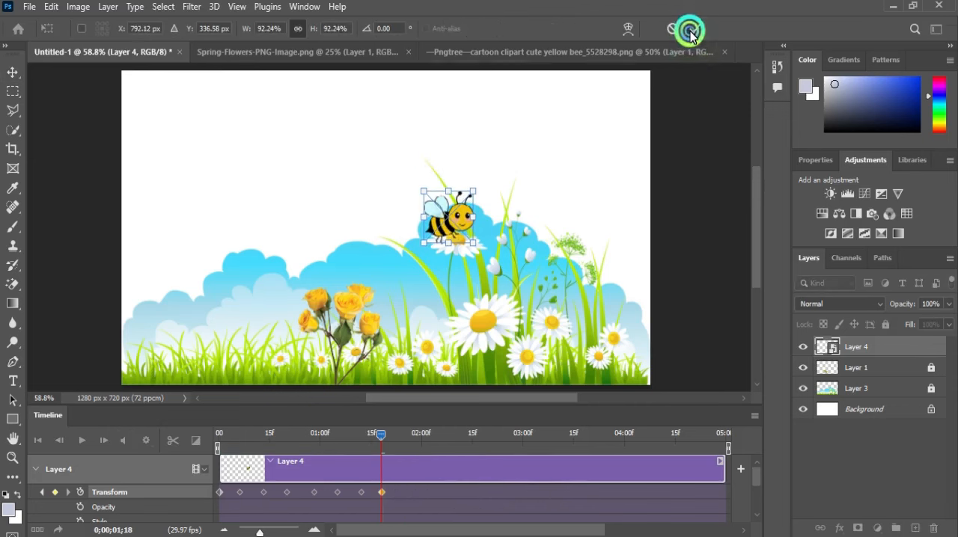
left_click(417, 110)
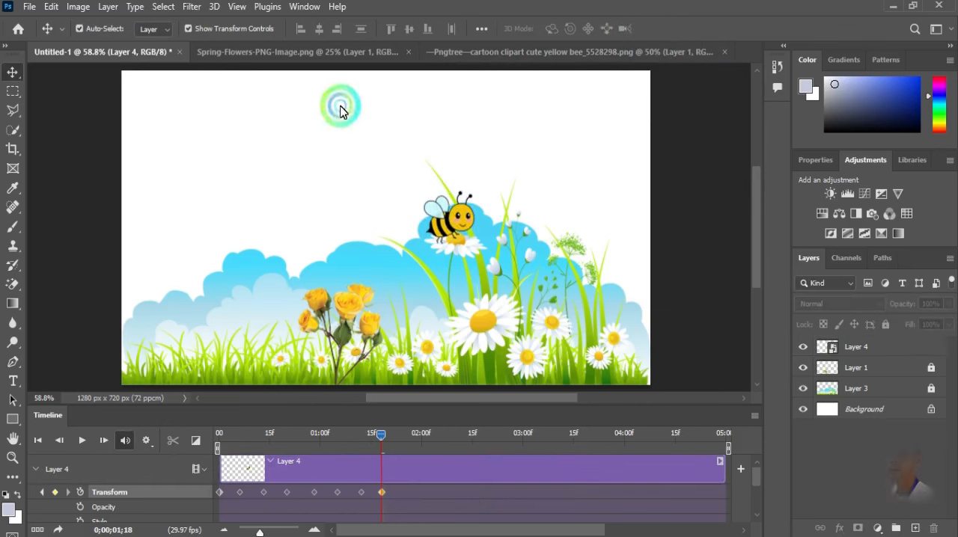
Add a Transform keyframe at 0;00;01;25 and move the bee down onto the large daisy
mouse_move(388, 441)
left_mouse_down()
mouse_move(374, 437)
mouse_move(395, 440)
left_mouse_up()
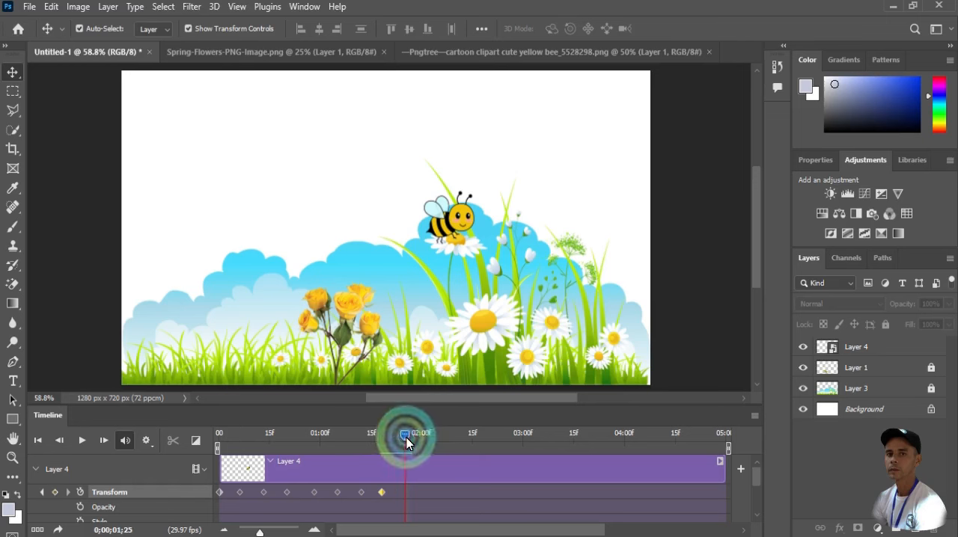
left_click(56, 494)
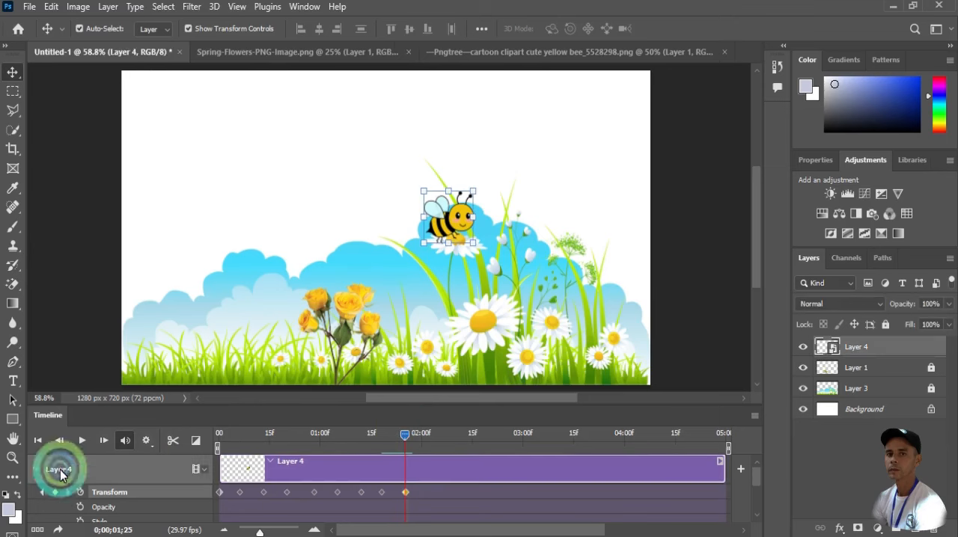
left_click_drag(441, 232, 465, 313)
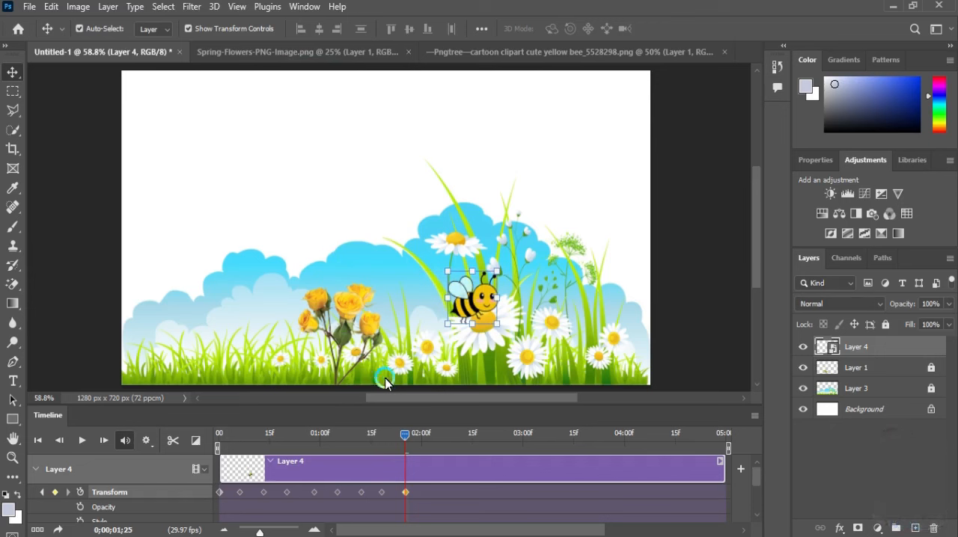
Add a Transform keyframe at 0;00;02;03 and move the bee up and right, above the small white heart-shaped flowers
left_click_drag(406, 436, 428, 443)
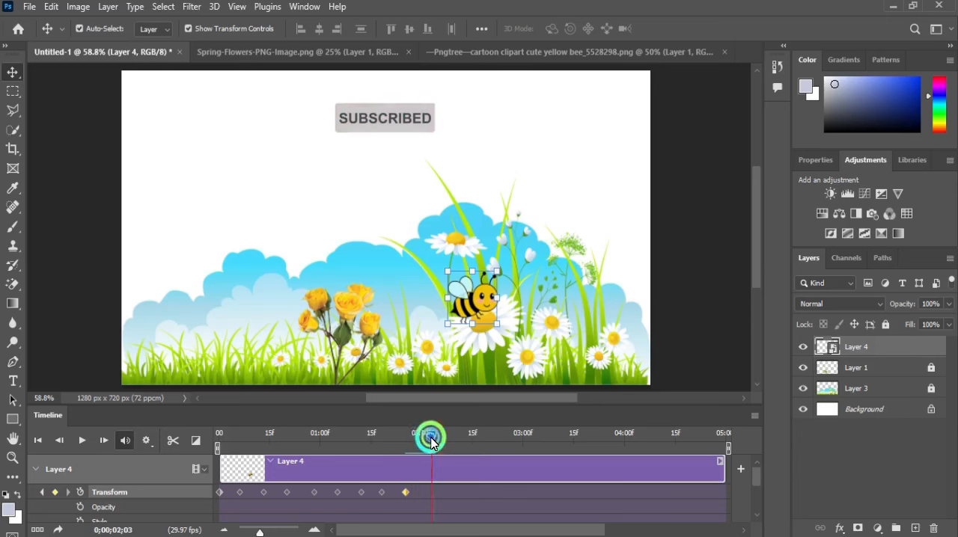
left_click(53, 492)
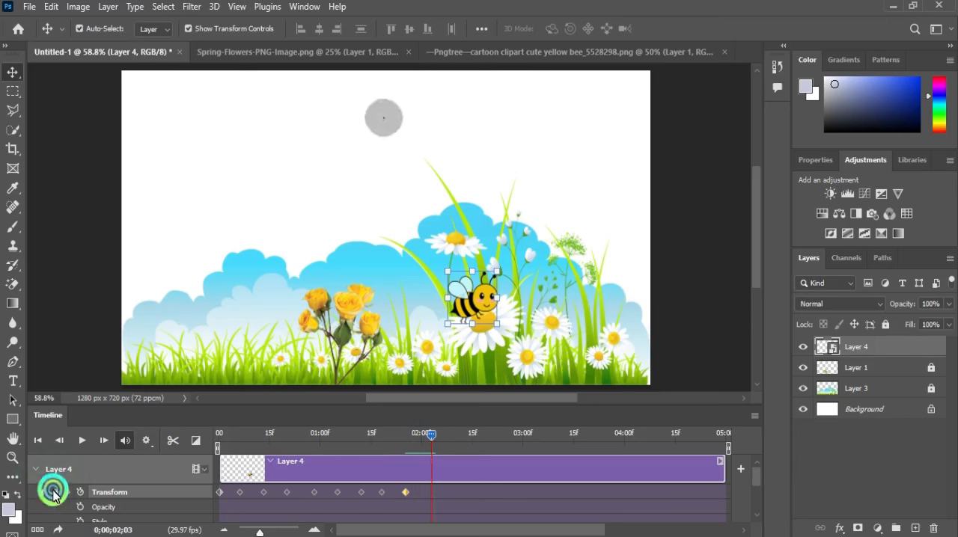
left_click_drag(472, 317, 549, 215)
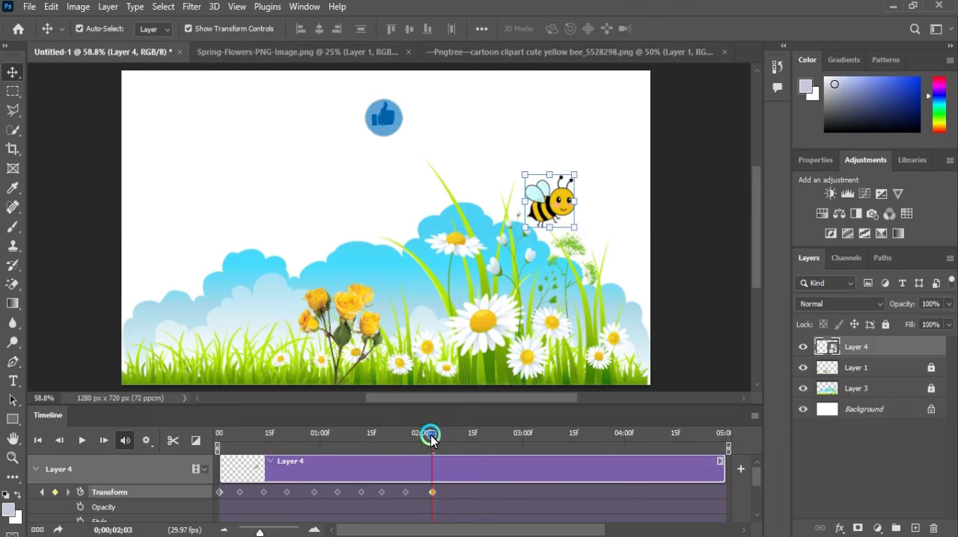
Add a Transform keyframe at 0;00;02;09 and move the bee straight right toward the canvas edge
left_click_drag(431, 441, 446, 441)
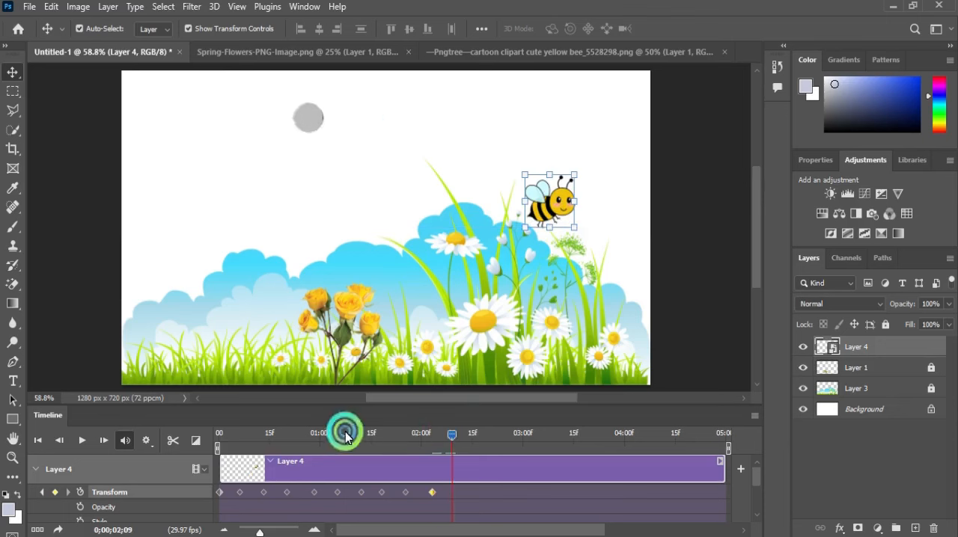
left_click(55, 492)
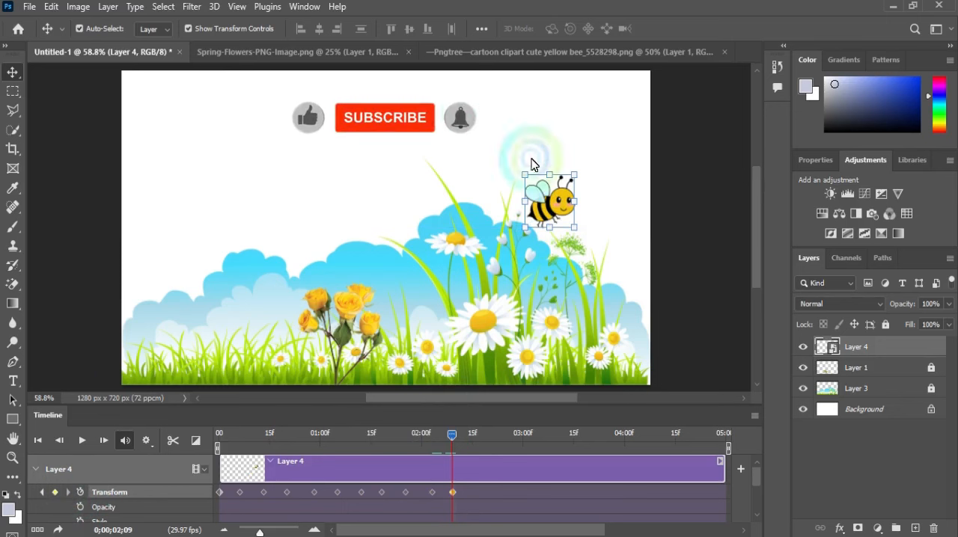
left_click_drag(551, 210, 584, 212)
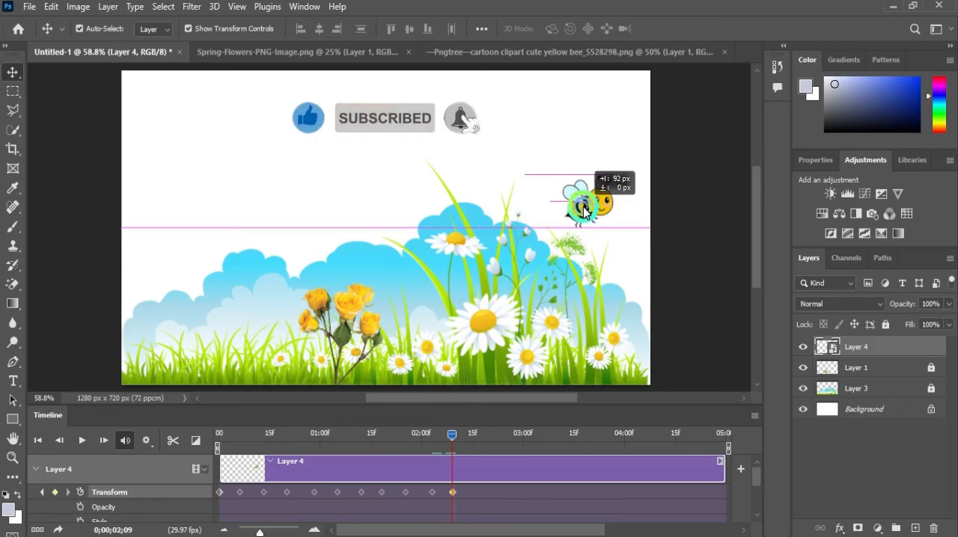
Add a Transform keyframe at 0;00;02;16 and move the bee straight right, up to the canvas edge
left_click(403, 356)
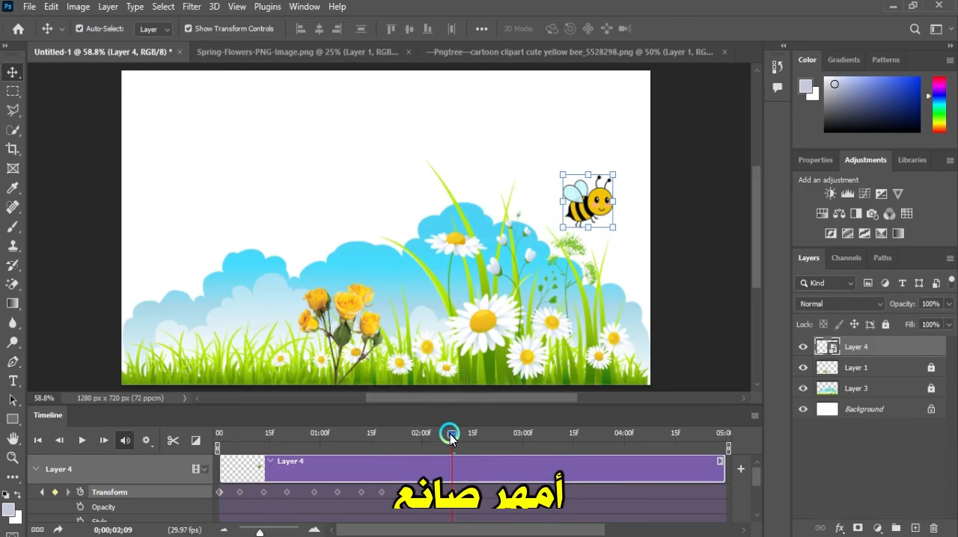
left_click_drag(450, 434, 478, 441)
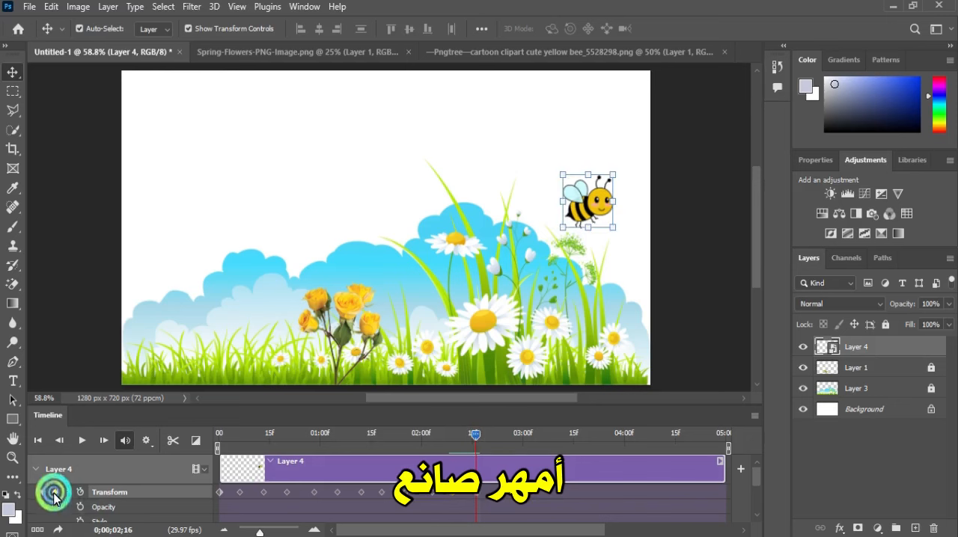
left_click(54, 495)
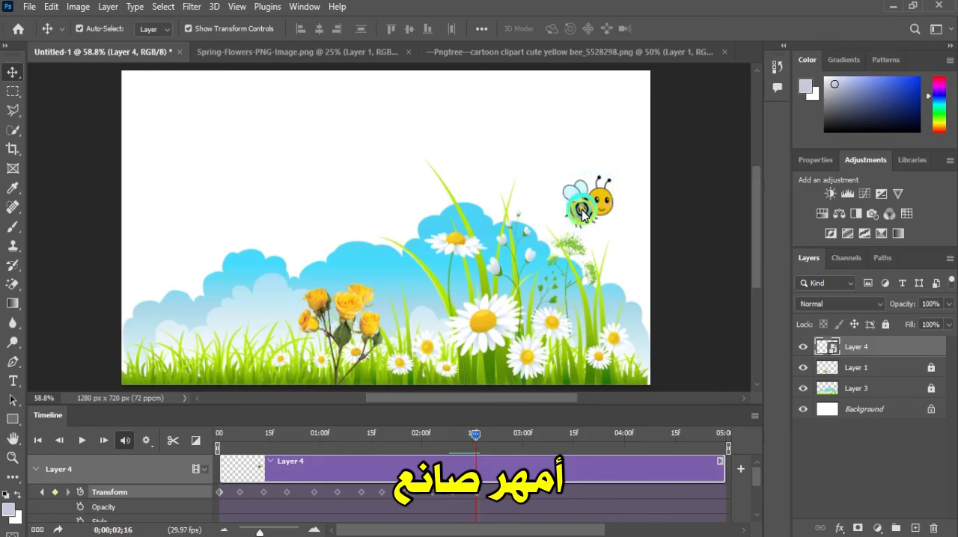
left_click_drag(582, 213, 612, 214)
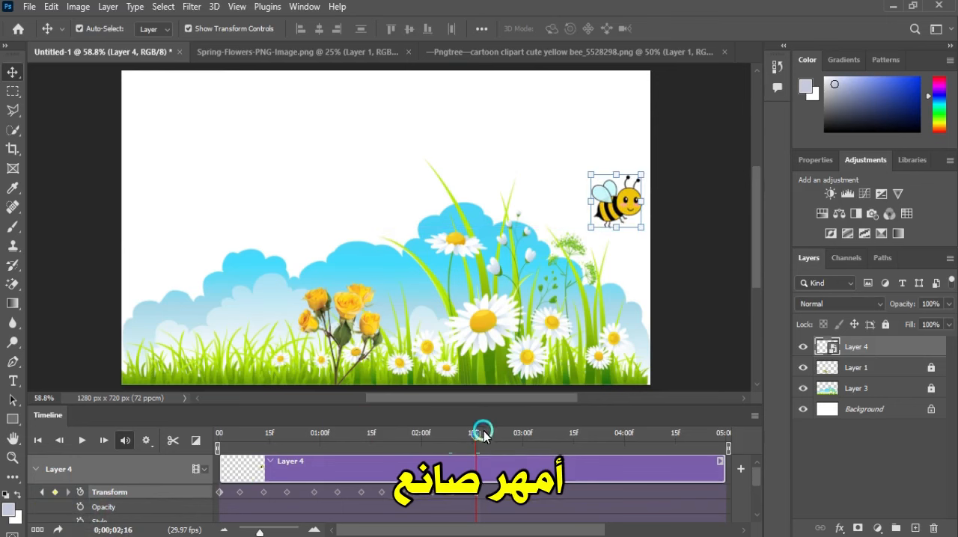
Add Transform keyframes at 0;00;02;23 and 0;00;03;01, moving the bee partly and then completely past the canvas's right edge
left_click_drag(472, 433, 500, 434)
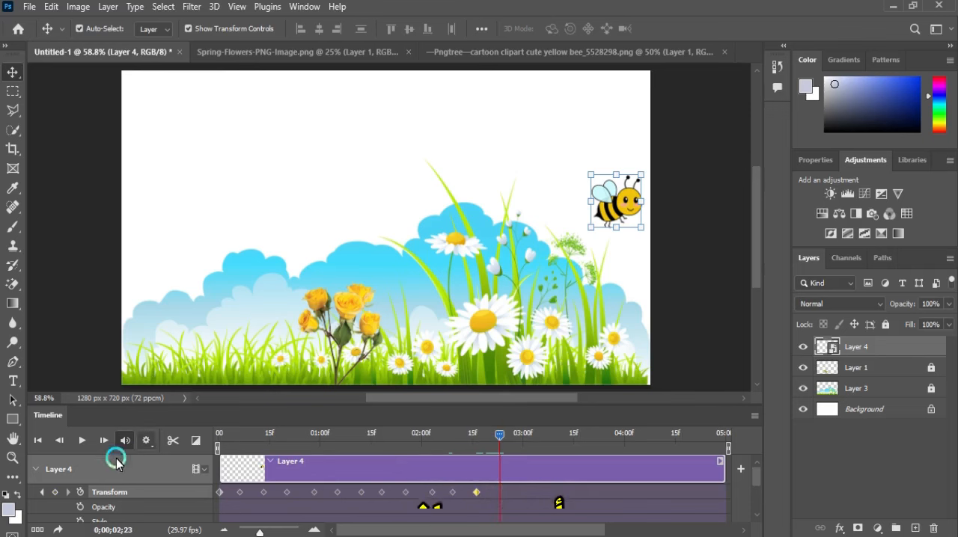
left_click(57, 493)
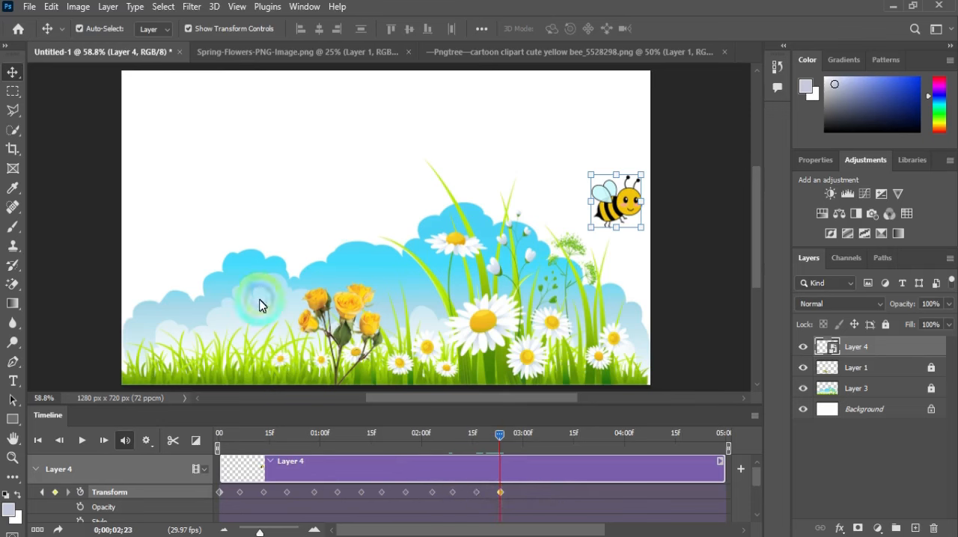
left_click_drag(623, 213, 646, 213)
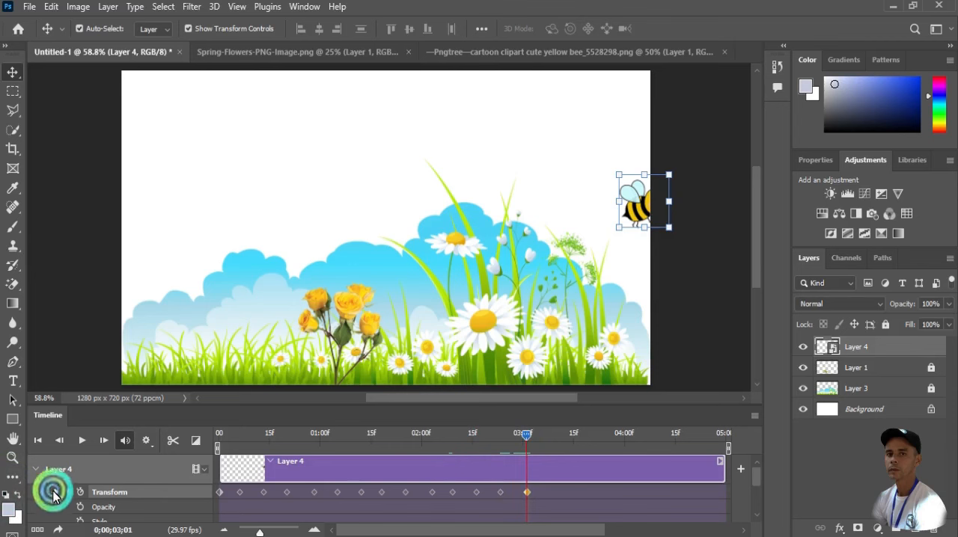
left_click_drag(631, 216, 658, 216)
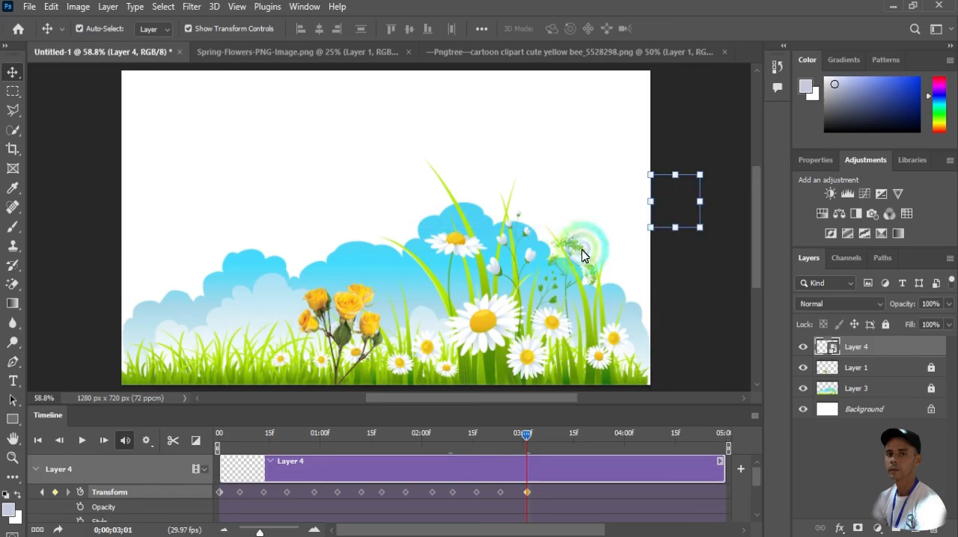
Return the playhead to the start and trim the end of the bee's clip to just after the last Transform keyframe
left_click_drag(527, 432, 224, 423)
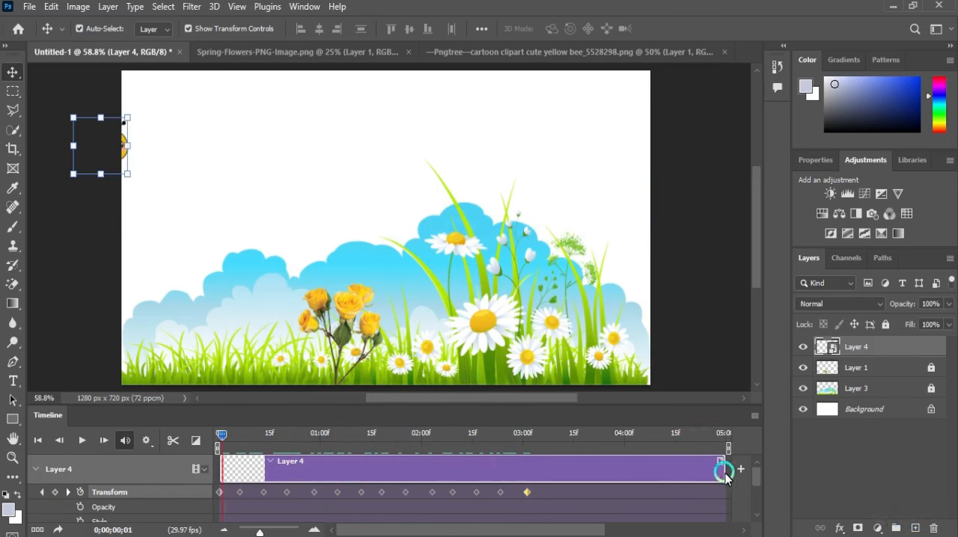
left_click_drag(723, 472, 553, 470)
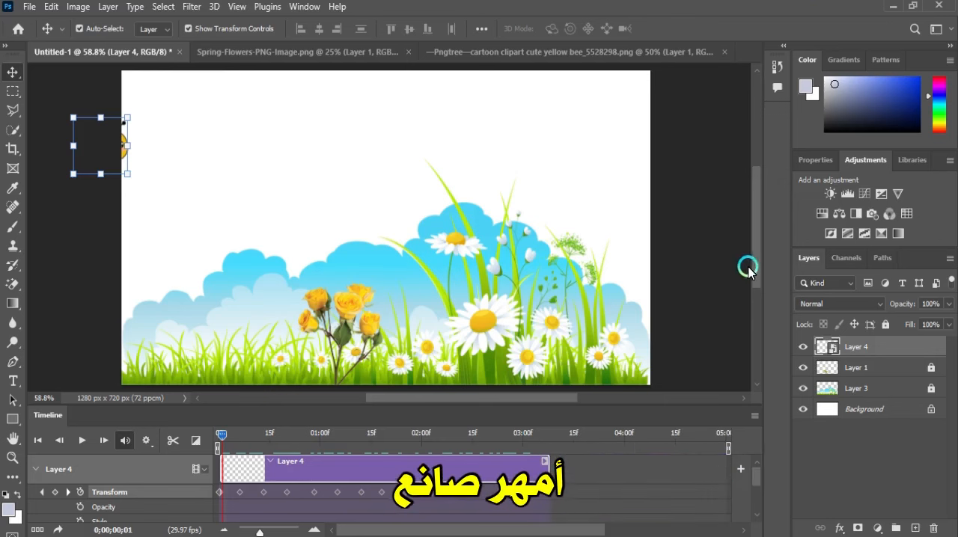
mouse_move(754, 267)
left_mouse_down()
mouse_move(760, 307)
mouse_move(757, 261)
left_mouse_up()
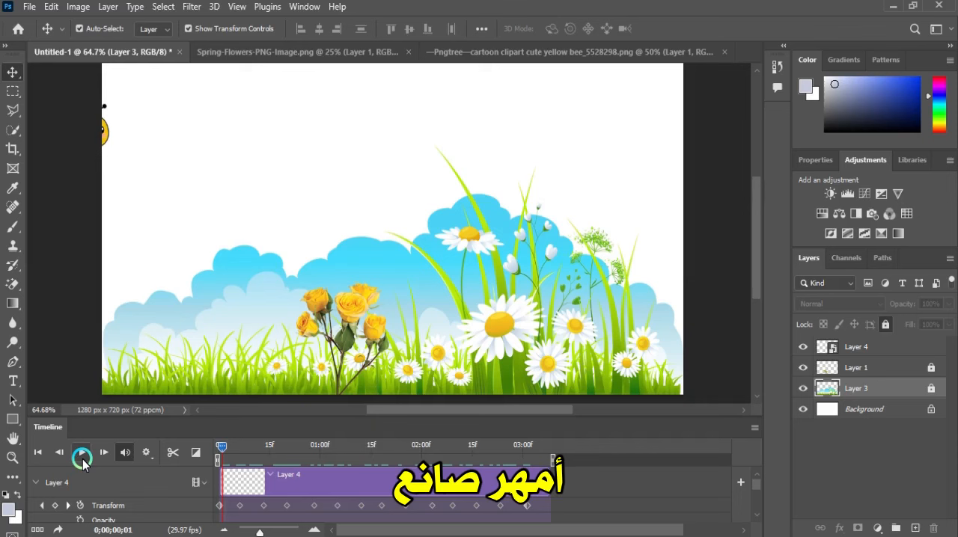
Play the bee animation, then return to the start and scrub through the flight to 0;00;01;05 to check its pacing
left_click(82, 460)
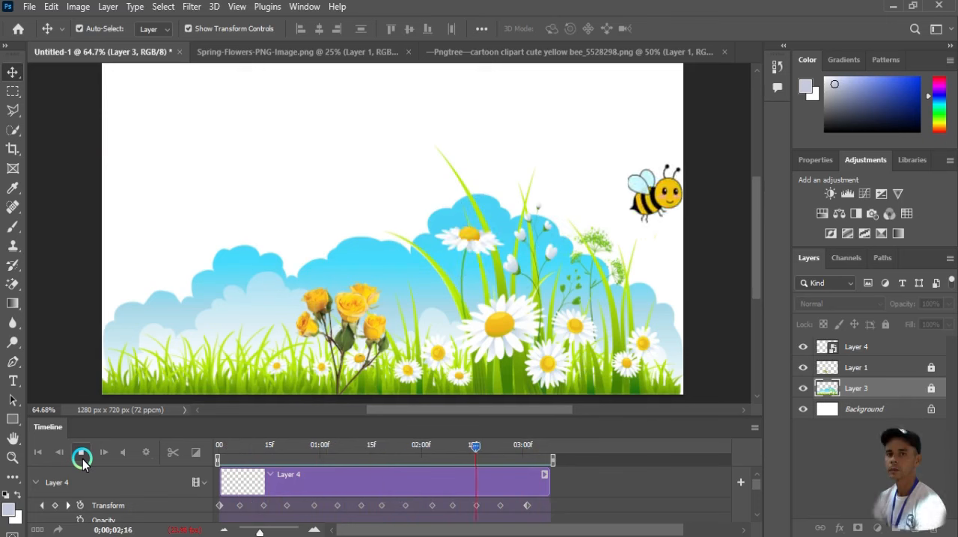
left_click(81, 455)
left_click(227, 451)
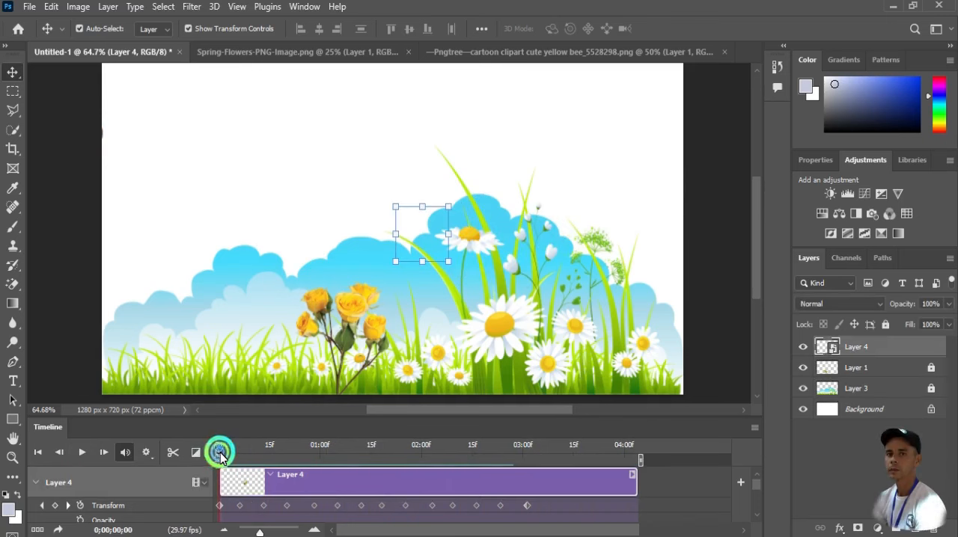
left_click_drag(228, 455, 286, 460)
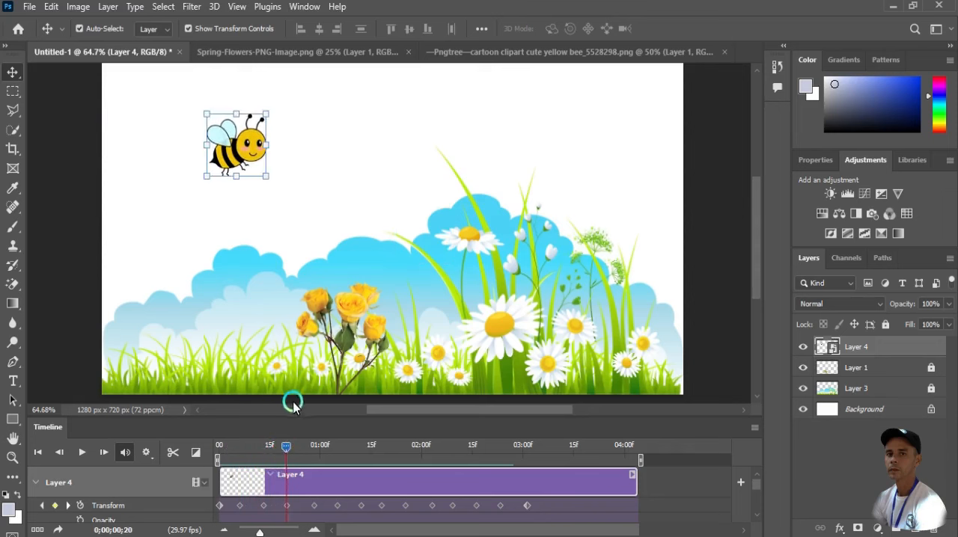
left_click_drag(287, 447, 338, 457)
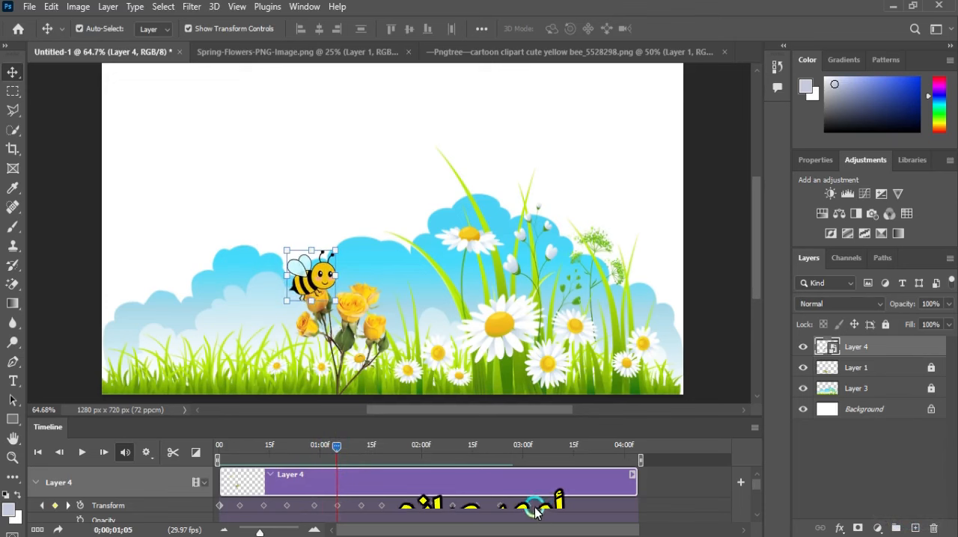
Spread the last five Transform keyframes toward the clip's end, placing the final one at about 0;00;03;26
left_click_drag(529, 508, 612, 509)
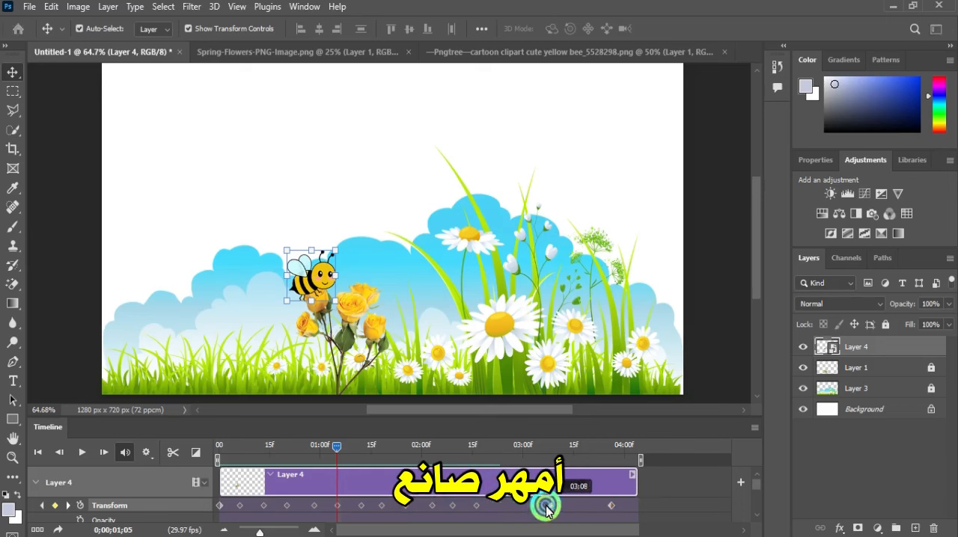
left_click_drag(560, 510, 560, 510)
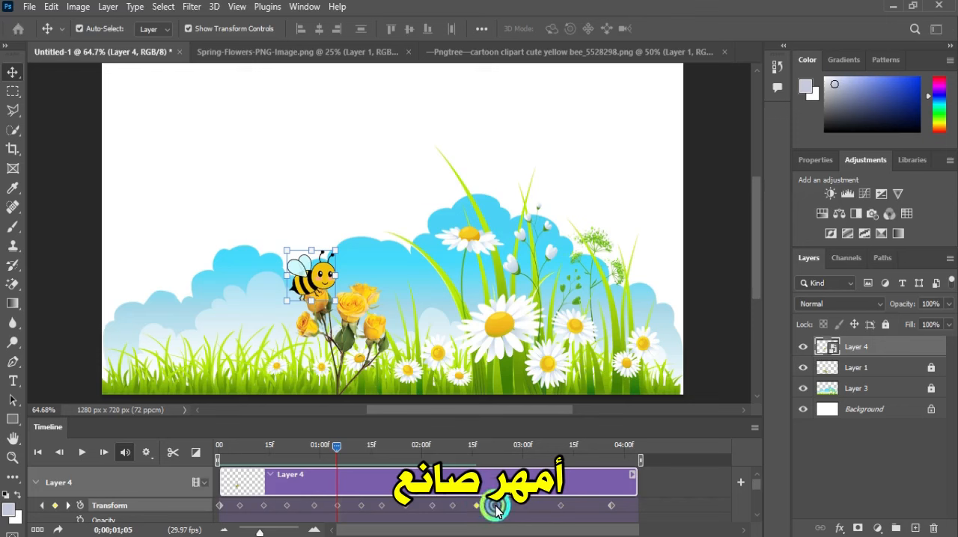
left_click_drag(500, 510, 464, 511)
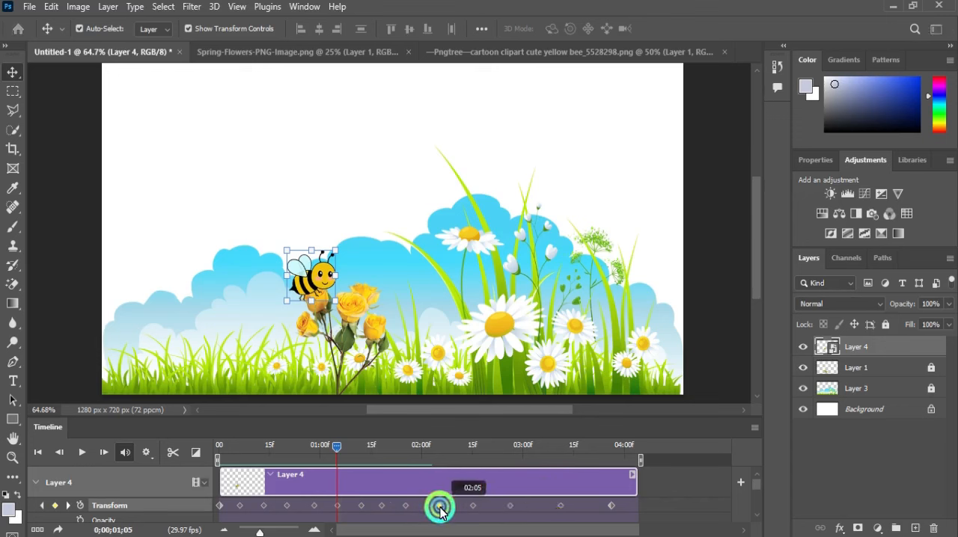
left_click_drag(441, 511, 440, 511)
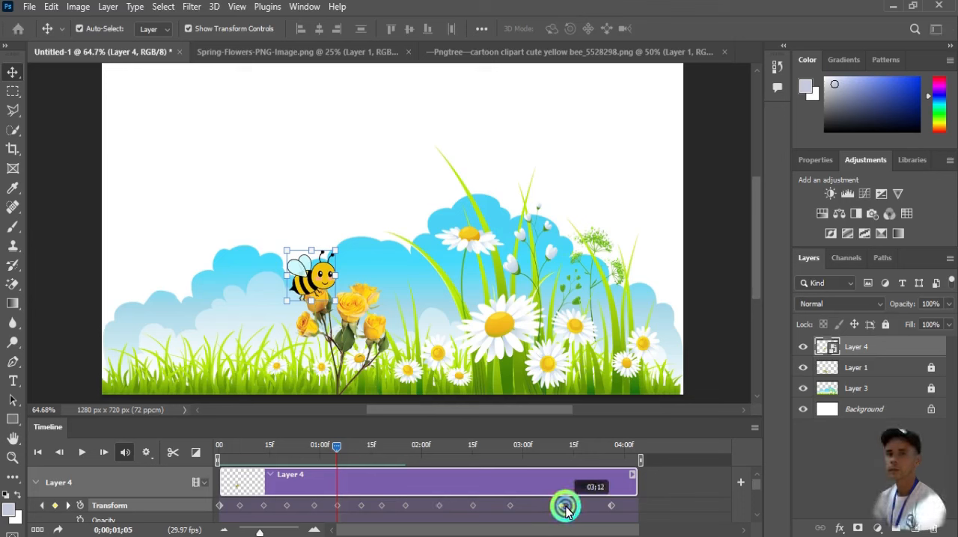
left_click_drag(566, 509, 567, 509)
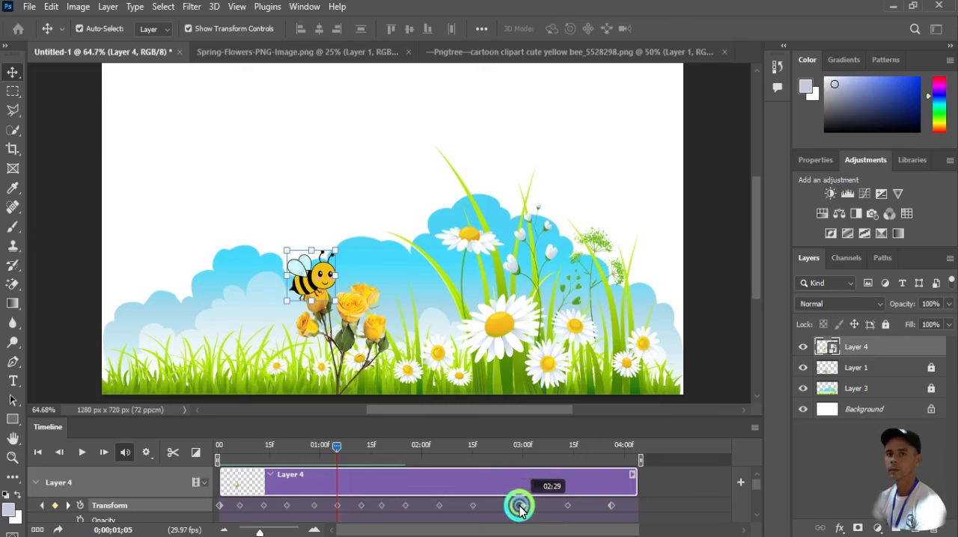
Even out the spacing of the bee's Transform keyframes between 0;00;01;05 and the final keyframe
left_click_drag(520, 509, 387, 508)
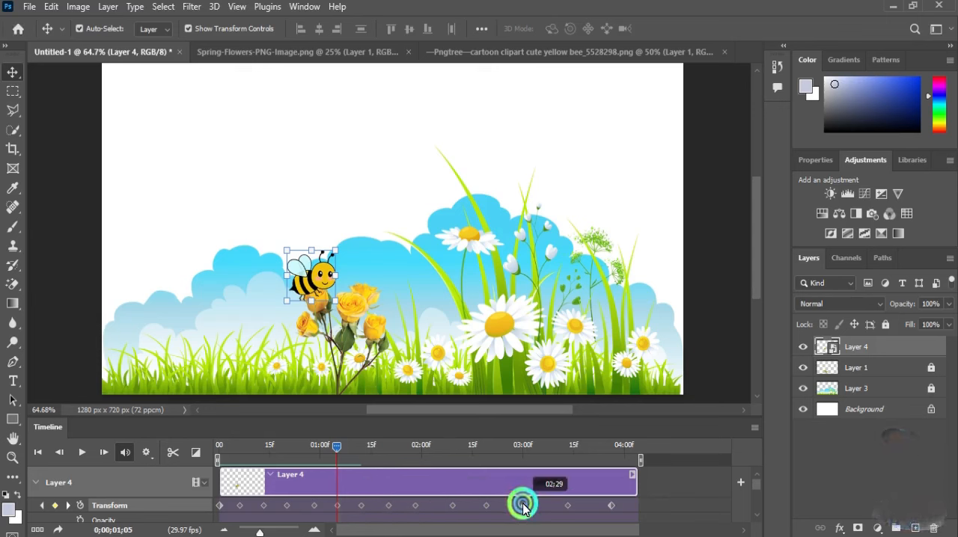
left_click_drag(529, 506, 534, 507)
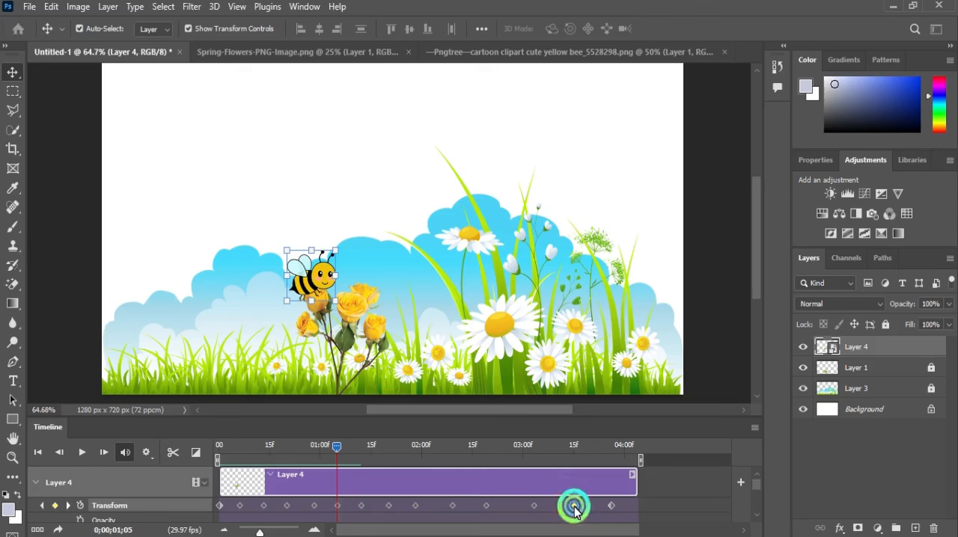
left_click(574, 506)
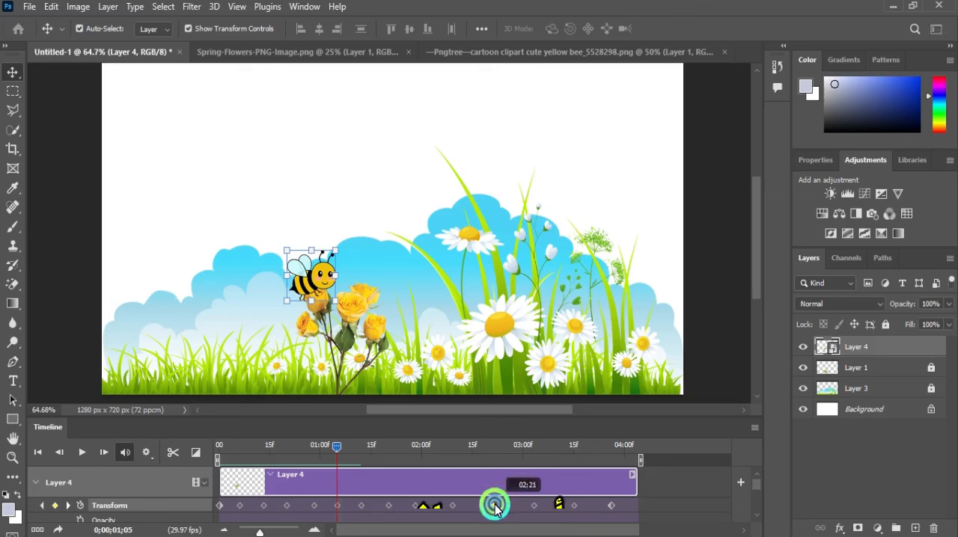
left_click_drag(495, 508, 427, 507)
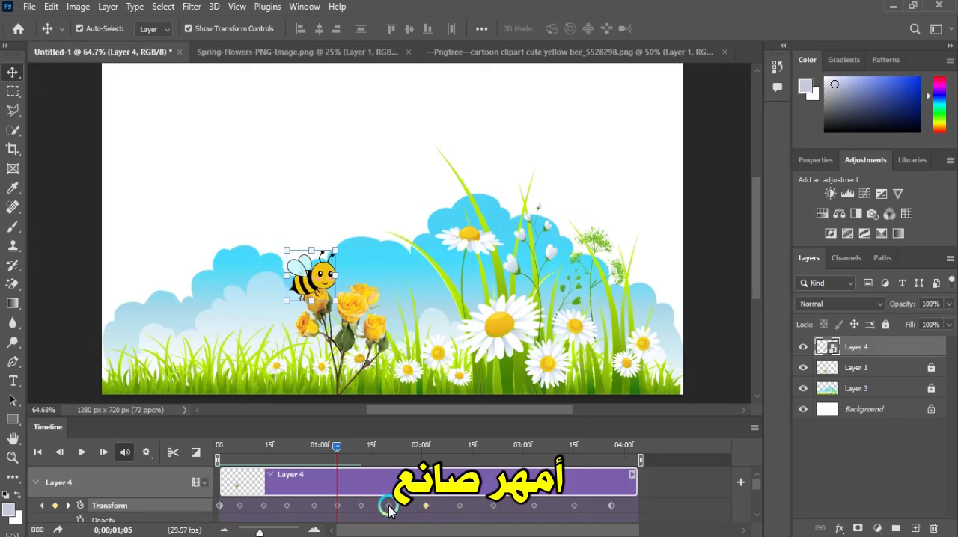
left_click_drag(395, 506, 395, 506)
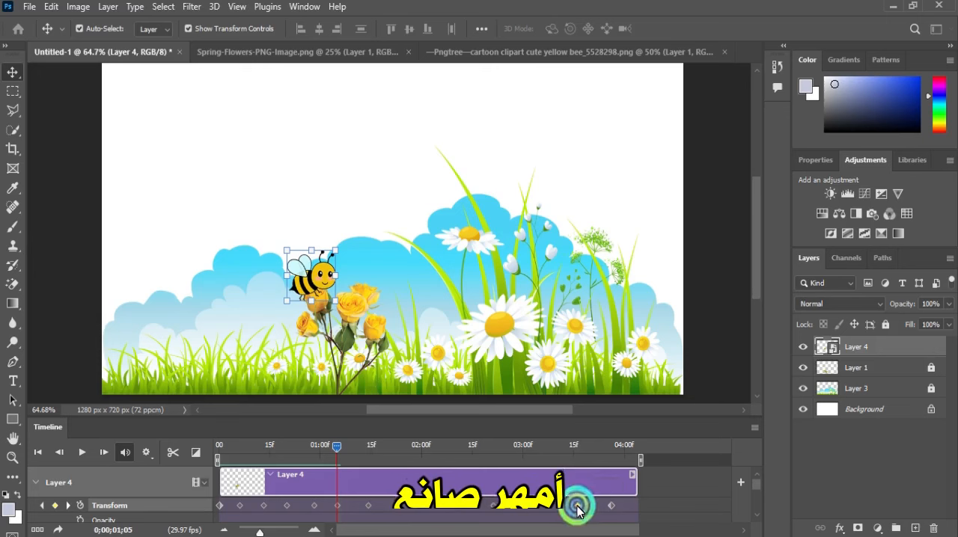
left_click_drag(577, 509, 405, 509)
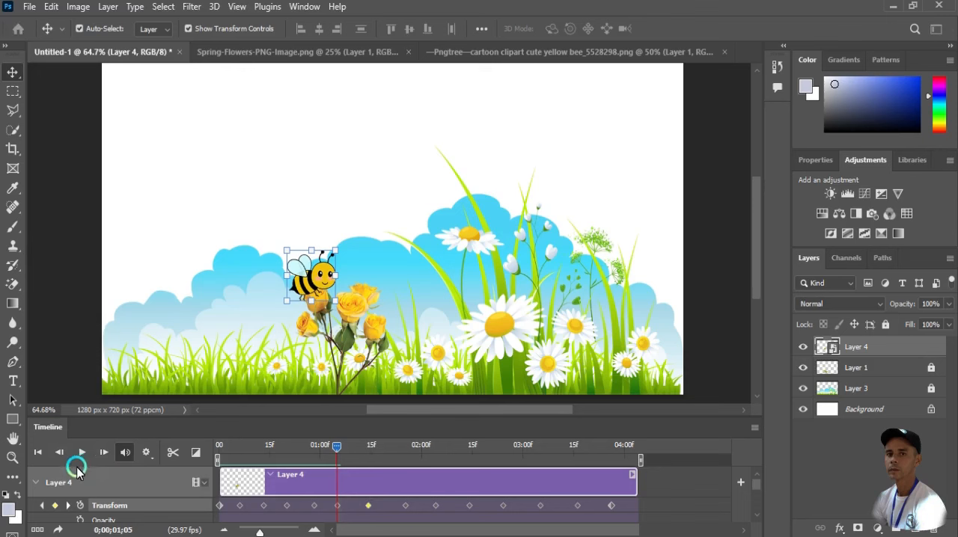
Play the retimed bee animation to check its speed, then return the playhead to the first frame
left_click(81, 453)
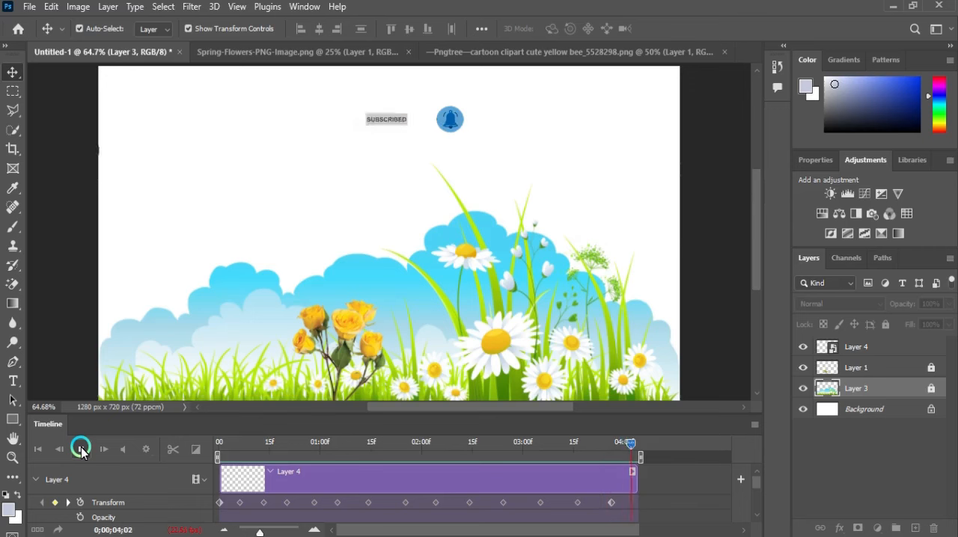
left_click(82, 449)
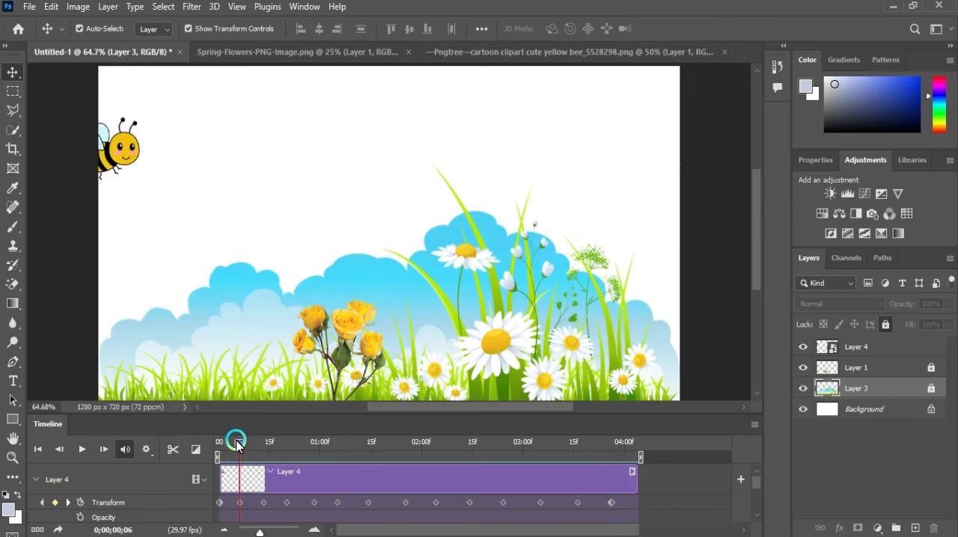
left_click_drag(237, 446, 217, 441)
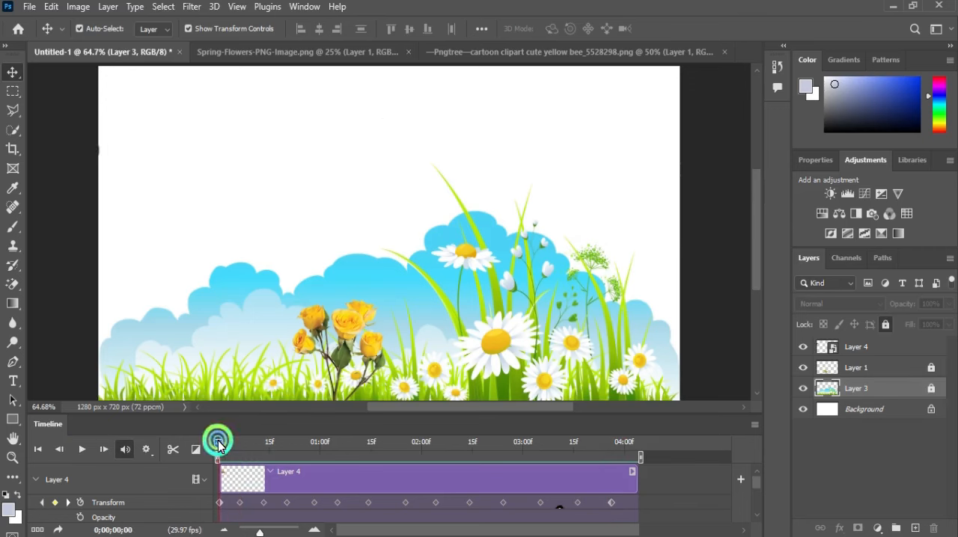
Render all frames as an H.264 video named "تحريك الصور" to the Desktop, using the HD 720p 29.97 preset at 1280 x 720
left_click(30, 7)
mouse_move(142, 250)
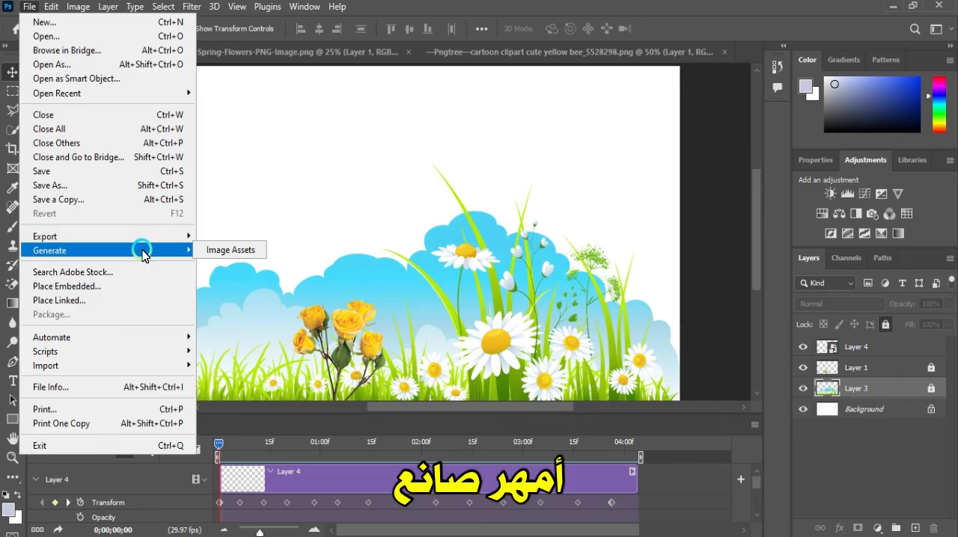
mouse_move(164, 236)
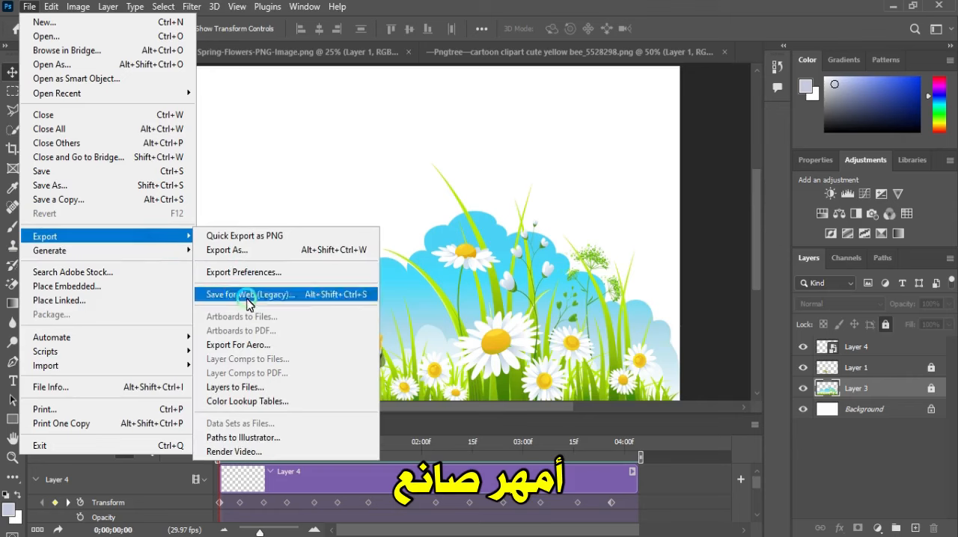
left_click(253, 451)
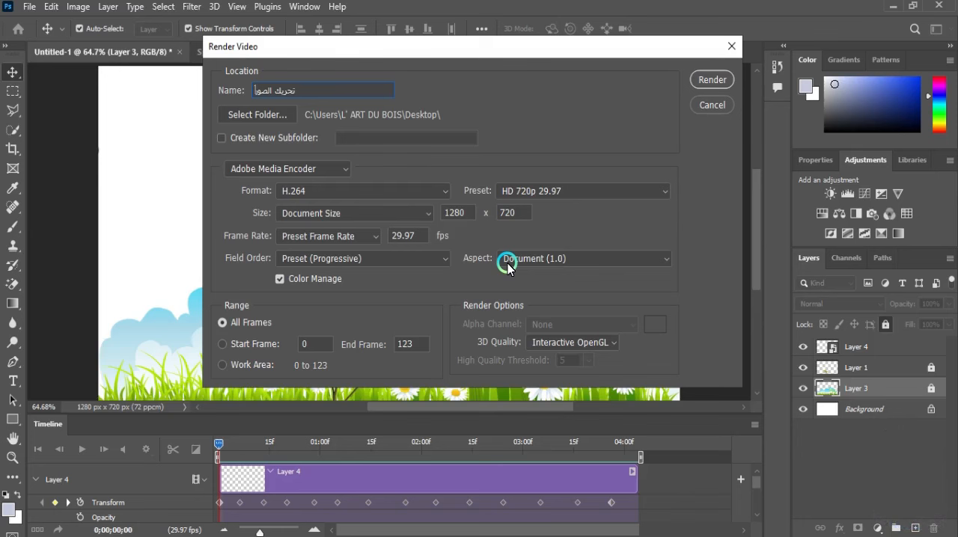
left_click(711, 79)
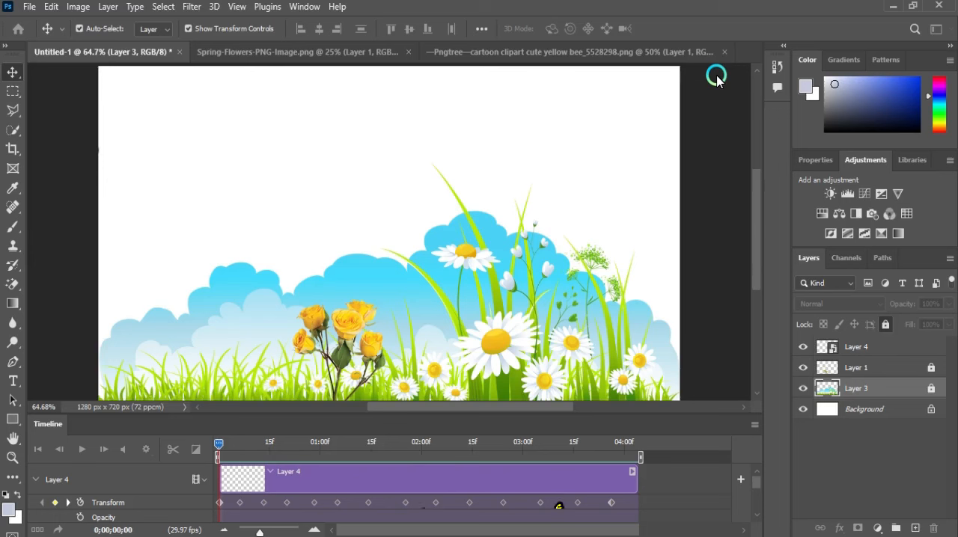